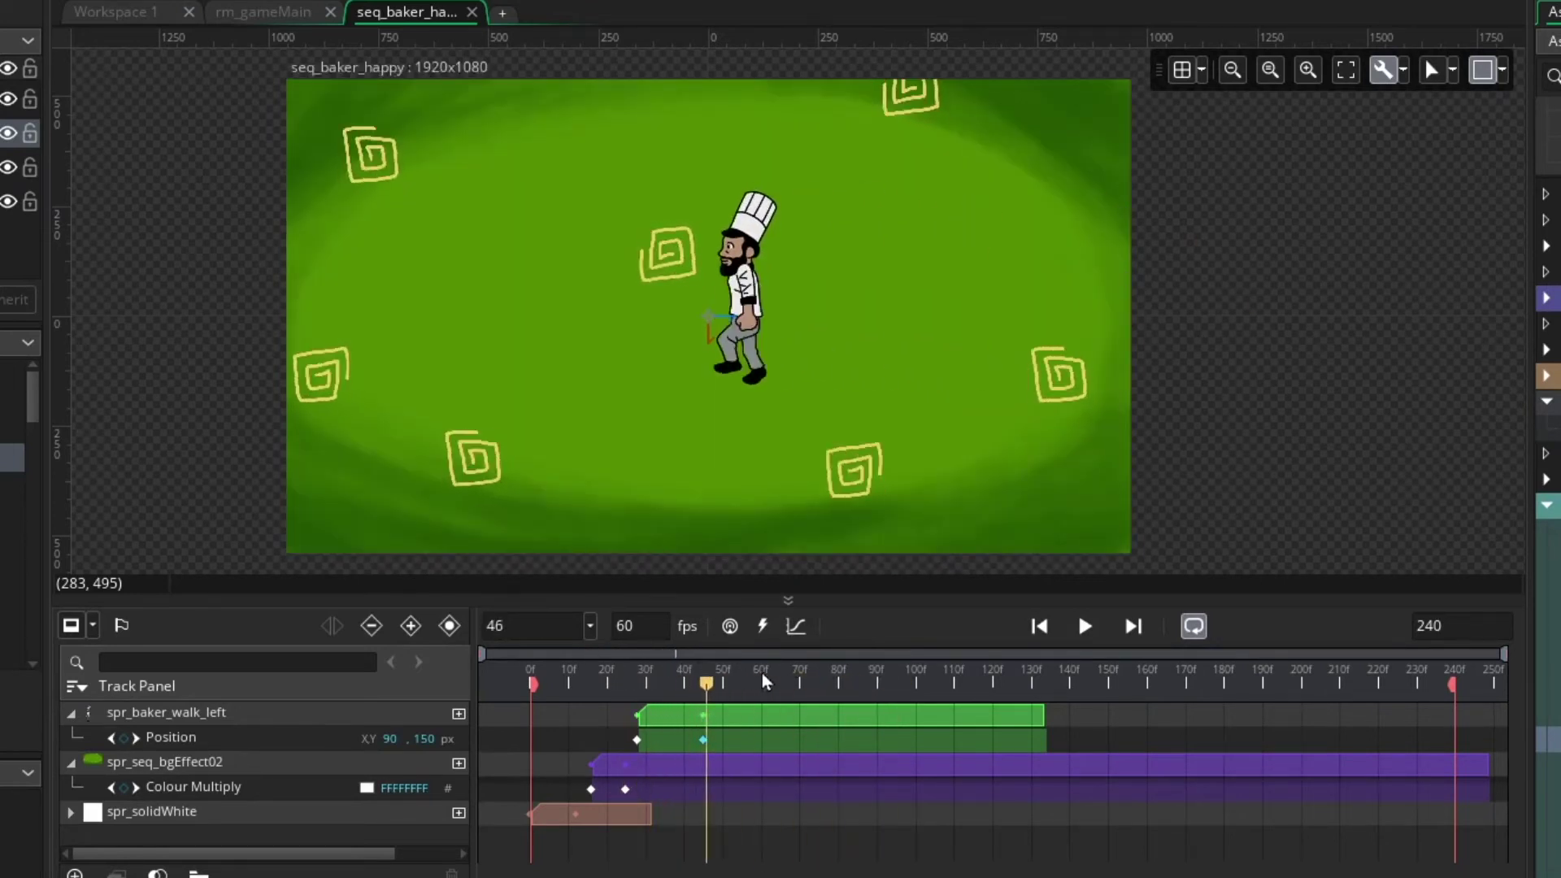
- Add a Position keyframe at frame 51 placing the baker mid-canvas at 18, 150
left_click(410, 625)
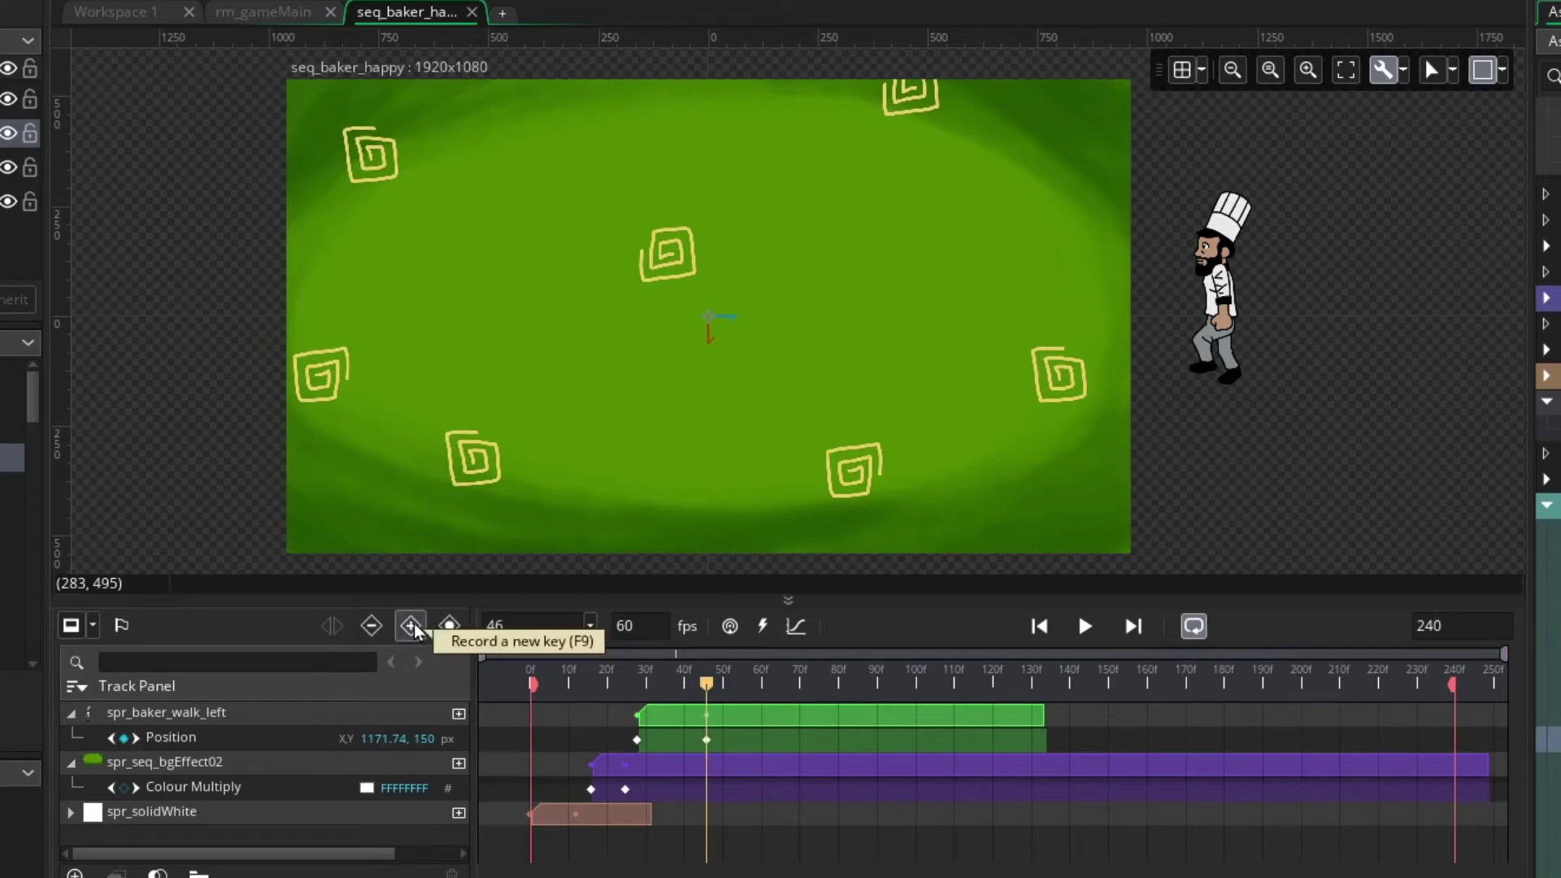
left_click(707, 742)
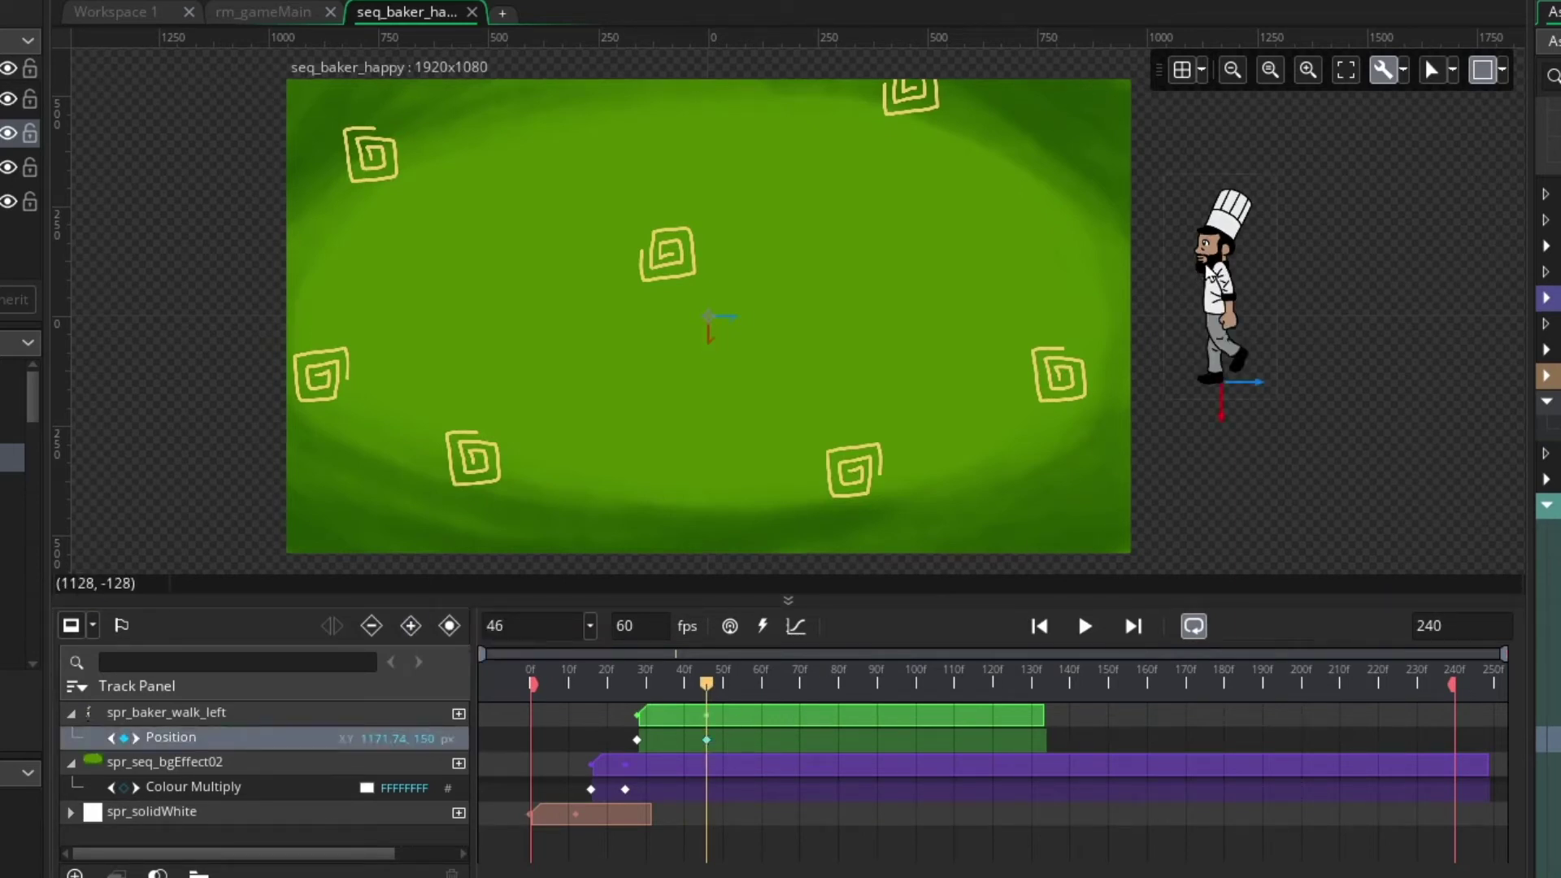
left_click(1188, 273)
left_click_drag(1187, 273, 714, 268)
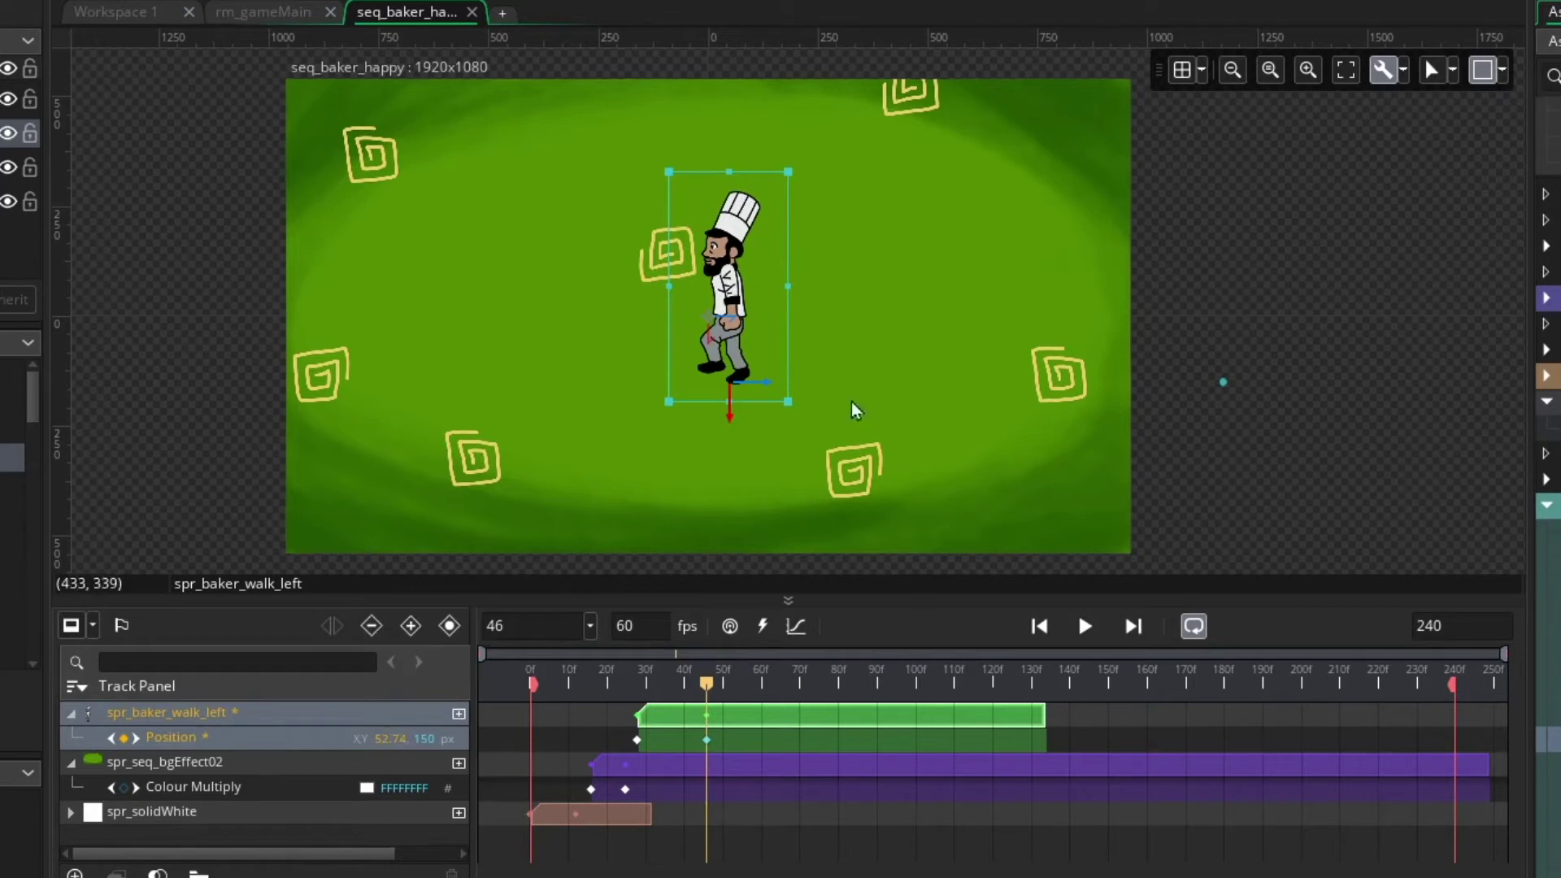
left_click_drag(757, 248, 1250, 313)
left_click(1222, 281)
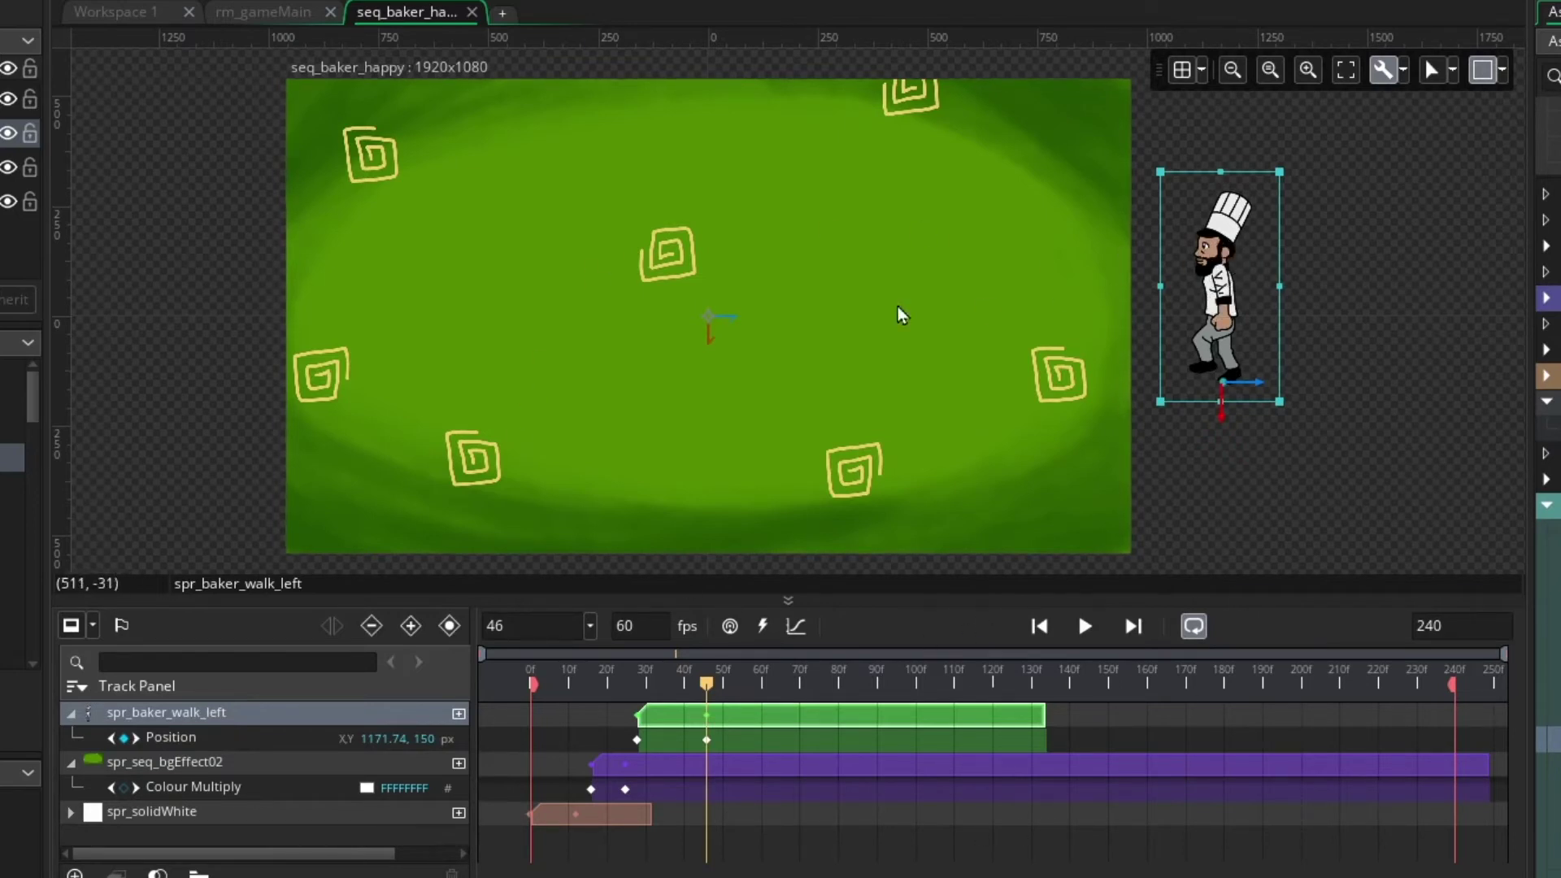
left_click(725, 685)
mouse_move(722, 691)
left_mouse_down()
mouse_move(586, 695)
mouse_move(723, 690)
left_mouse_up()
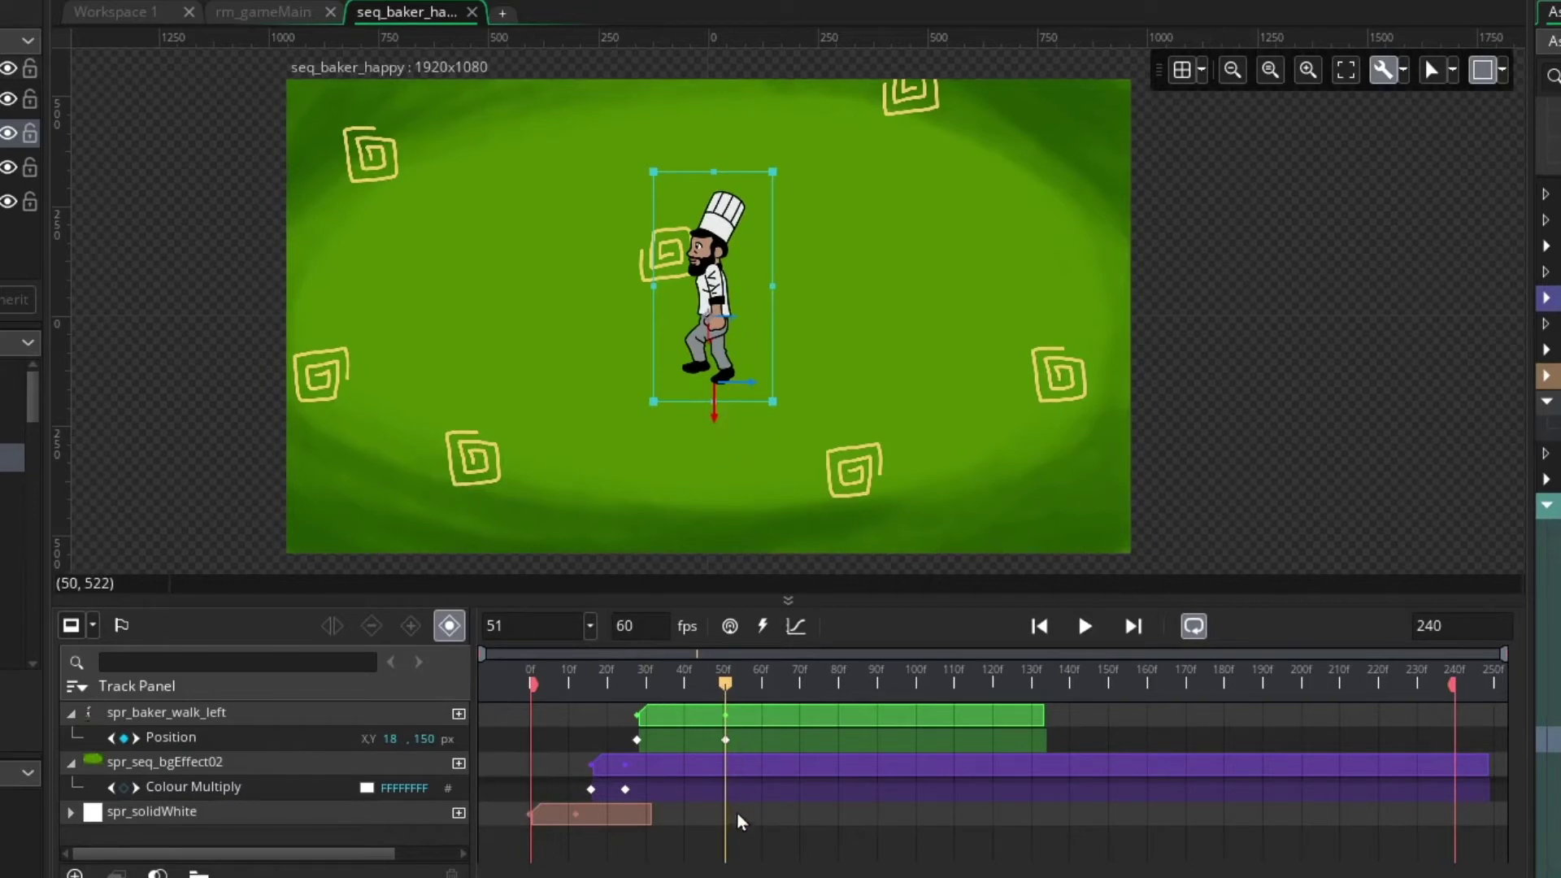
- Change the frame-51 Position keyframe's Y value to 220, giving 18, 220
left_click(617, 750)
double_click(424, 738)
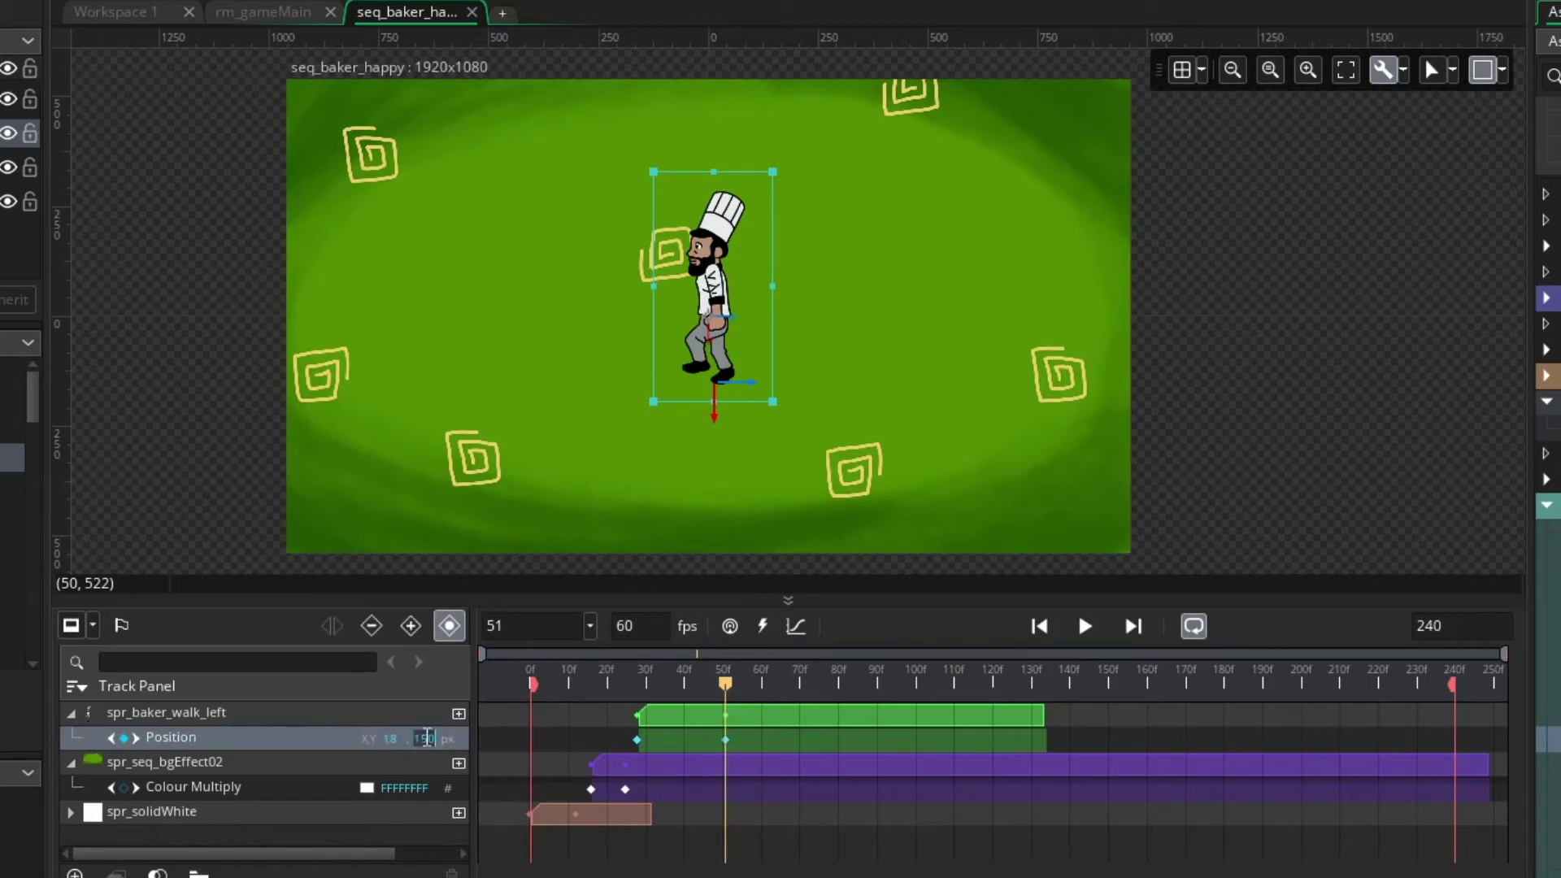
type("220")
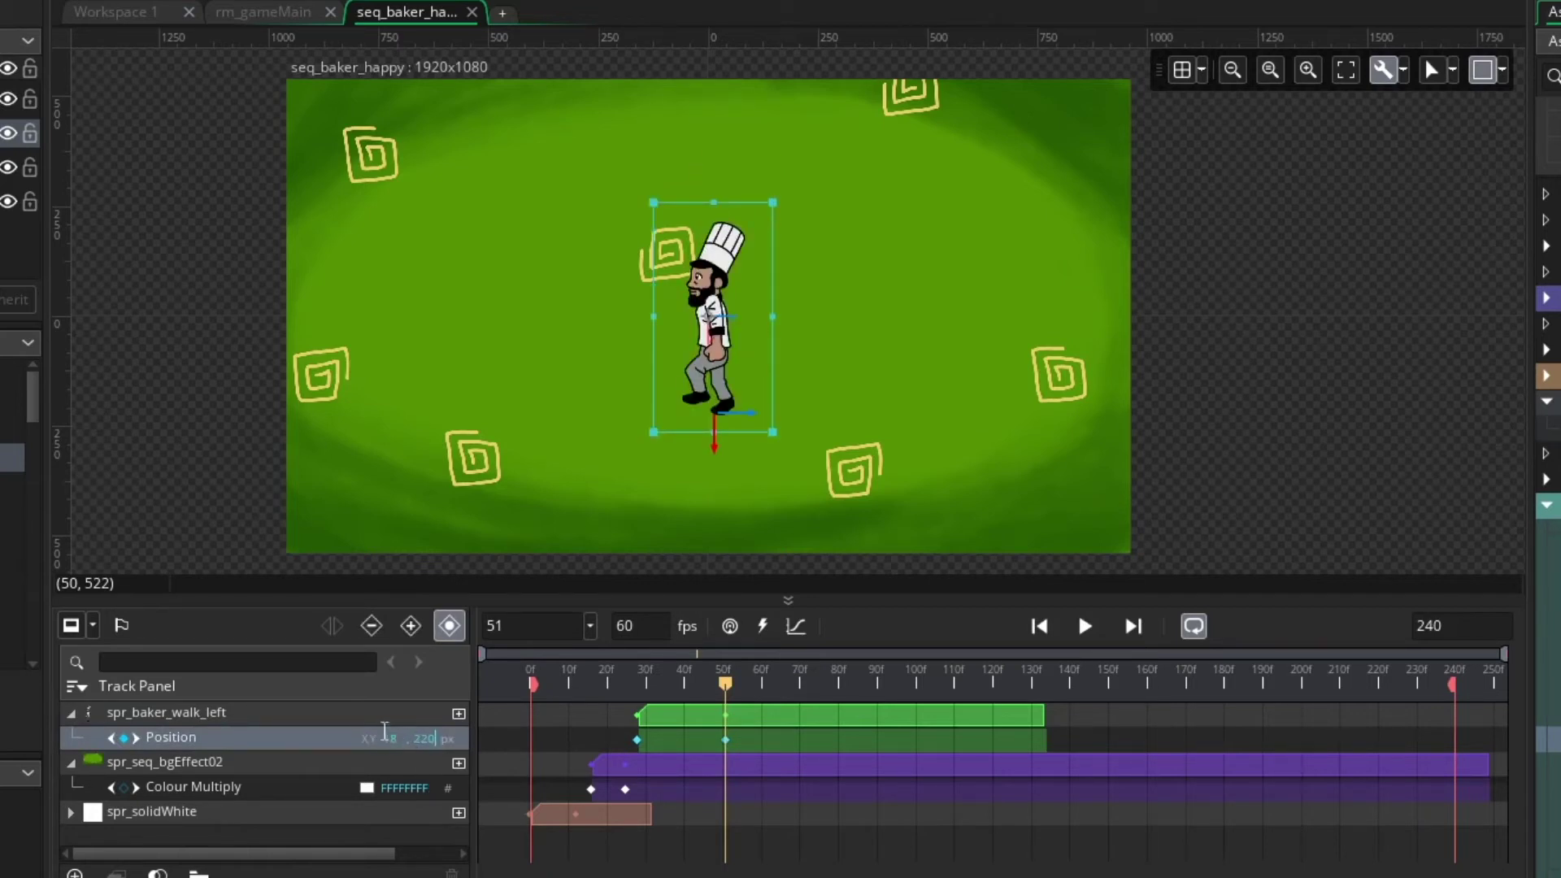
mouse_move(723, 683)
left_mouse_down()
mouse_move(618, 678)
mouse_move(723, 686)
left_mouse_up()
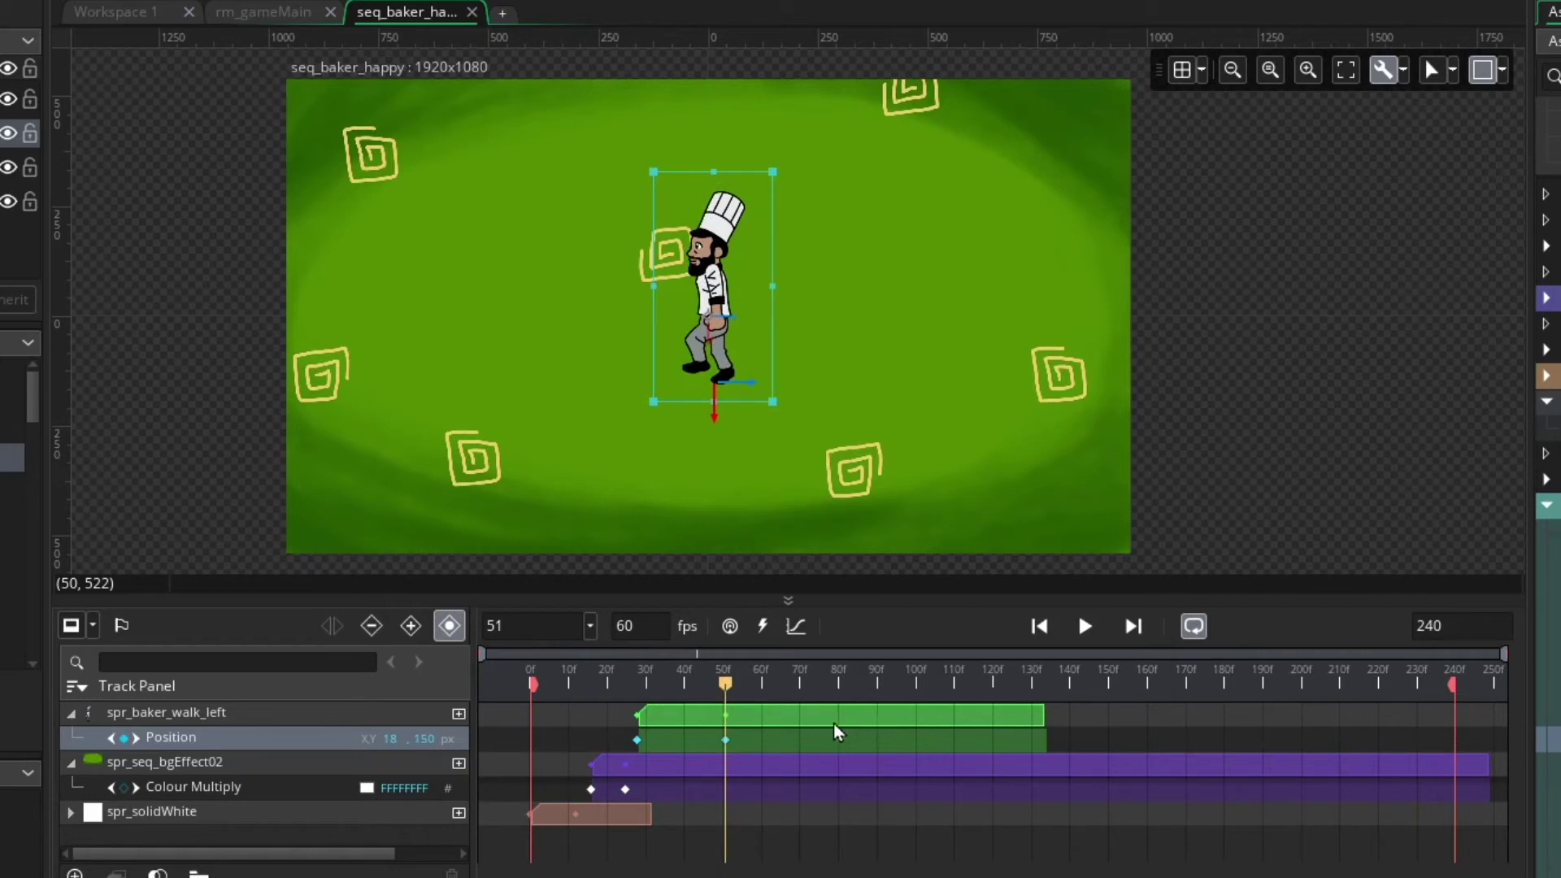
mouse_move(724, 683)
left_mouse_down()
mouse_move(660, 680)
mouse_move(724, 683)
left_mouse_up()
left_click(807, 742)
left_click(725, 740)
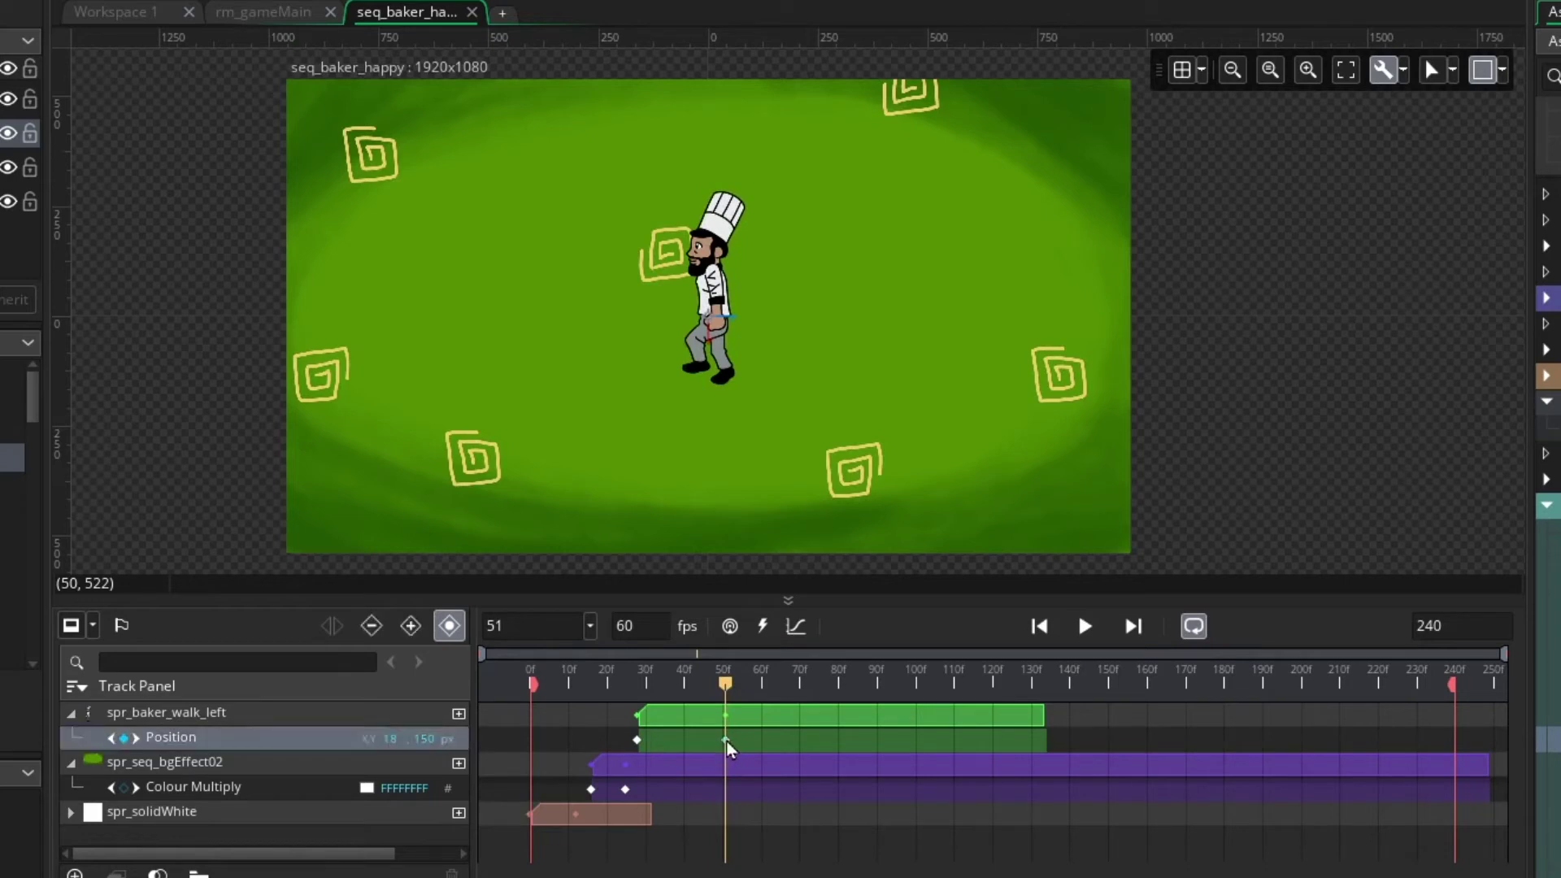
type("220")
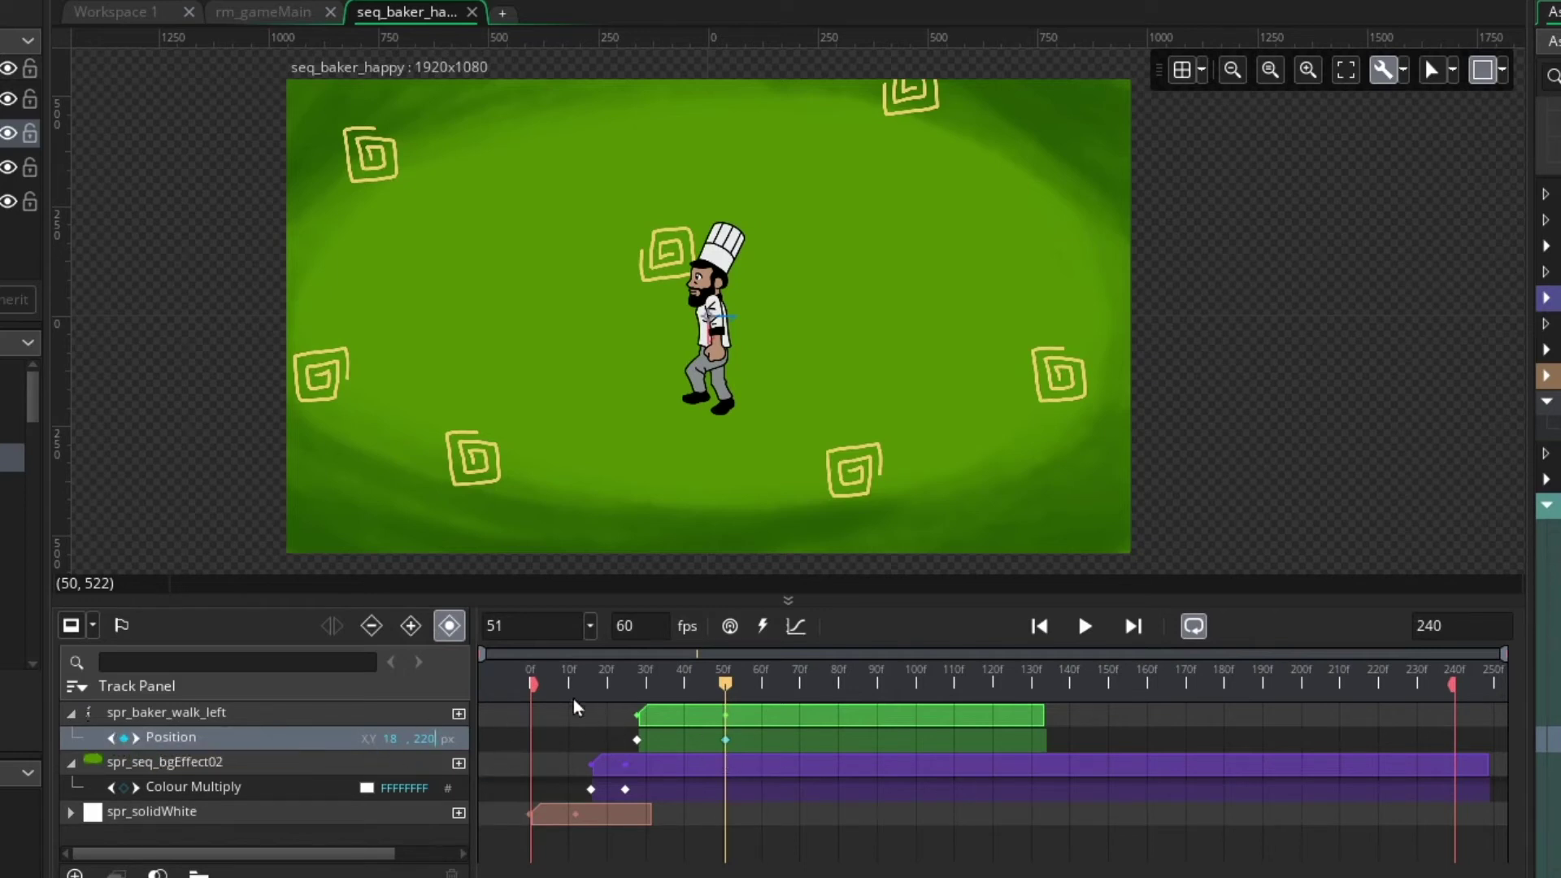
- Set the frame-28 start keyframe's Y to 220 (1171.74, 220) and rewind to frame 0
left_click(112, 738)
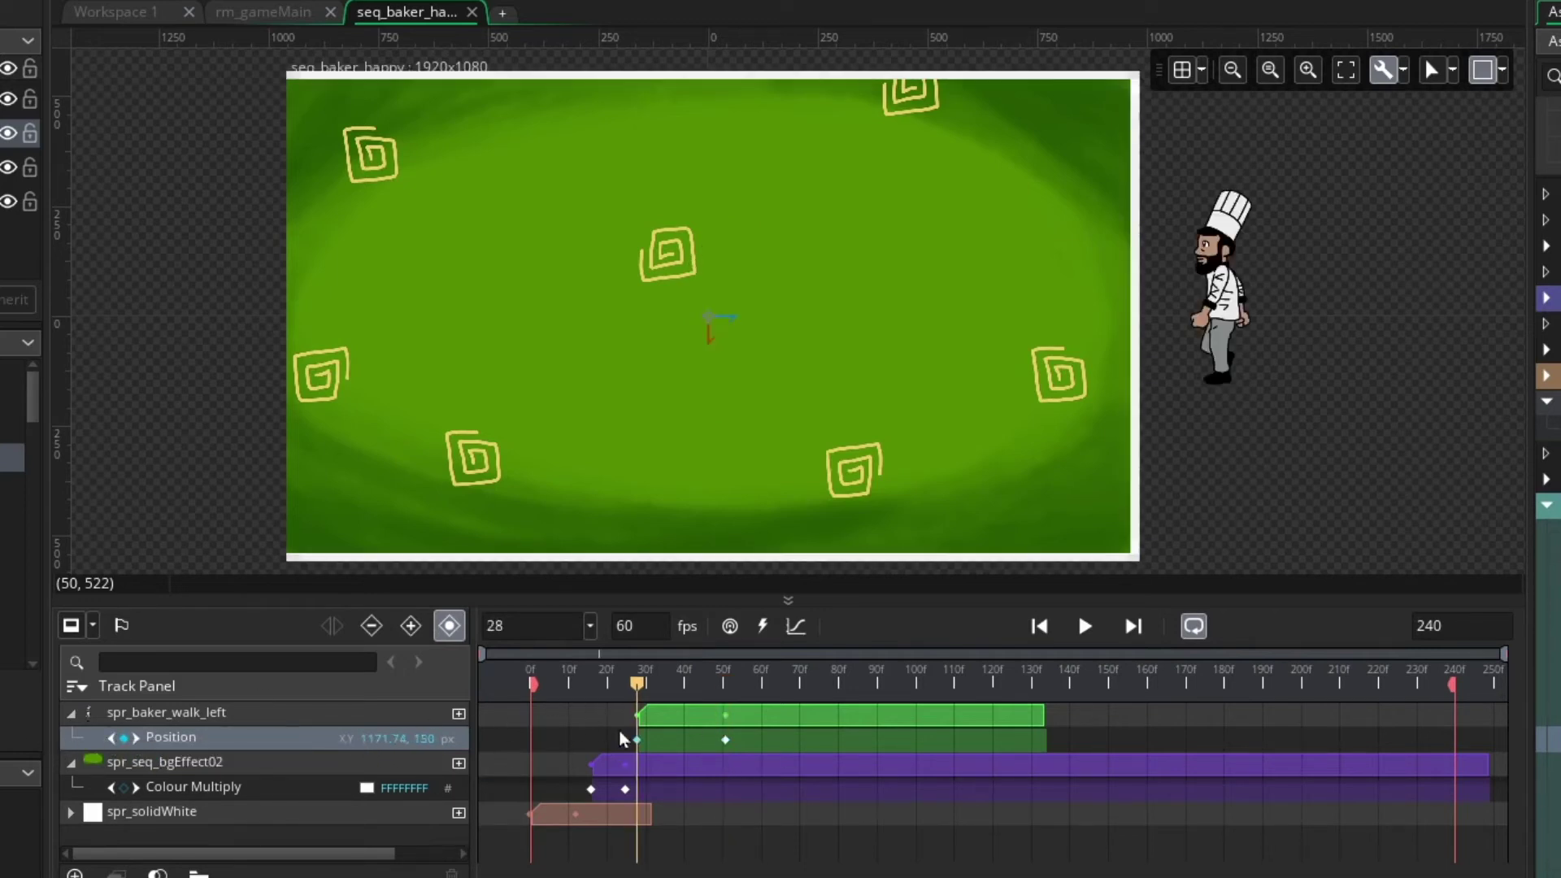
double_click(434, 739)
type("22")
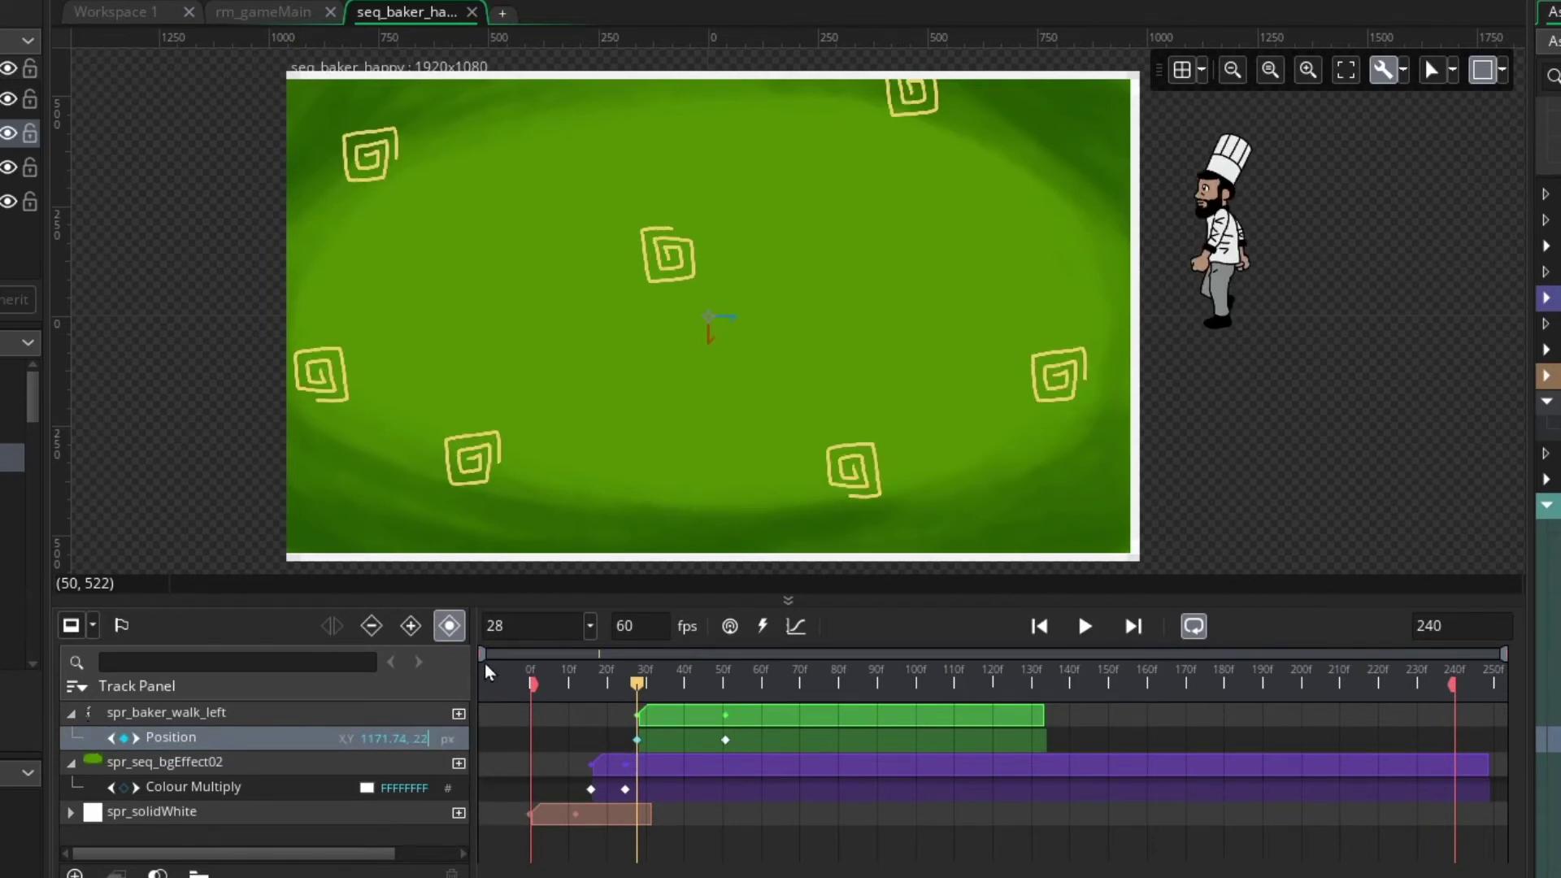
type("0")
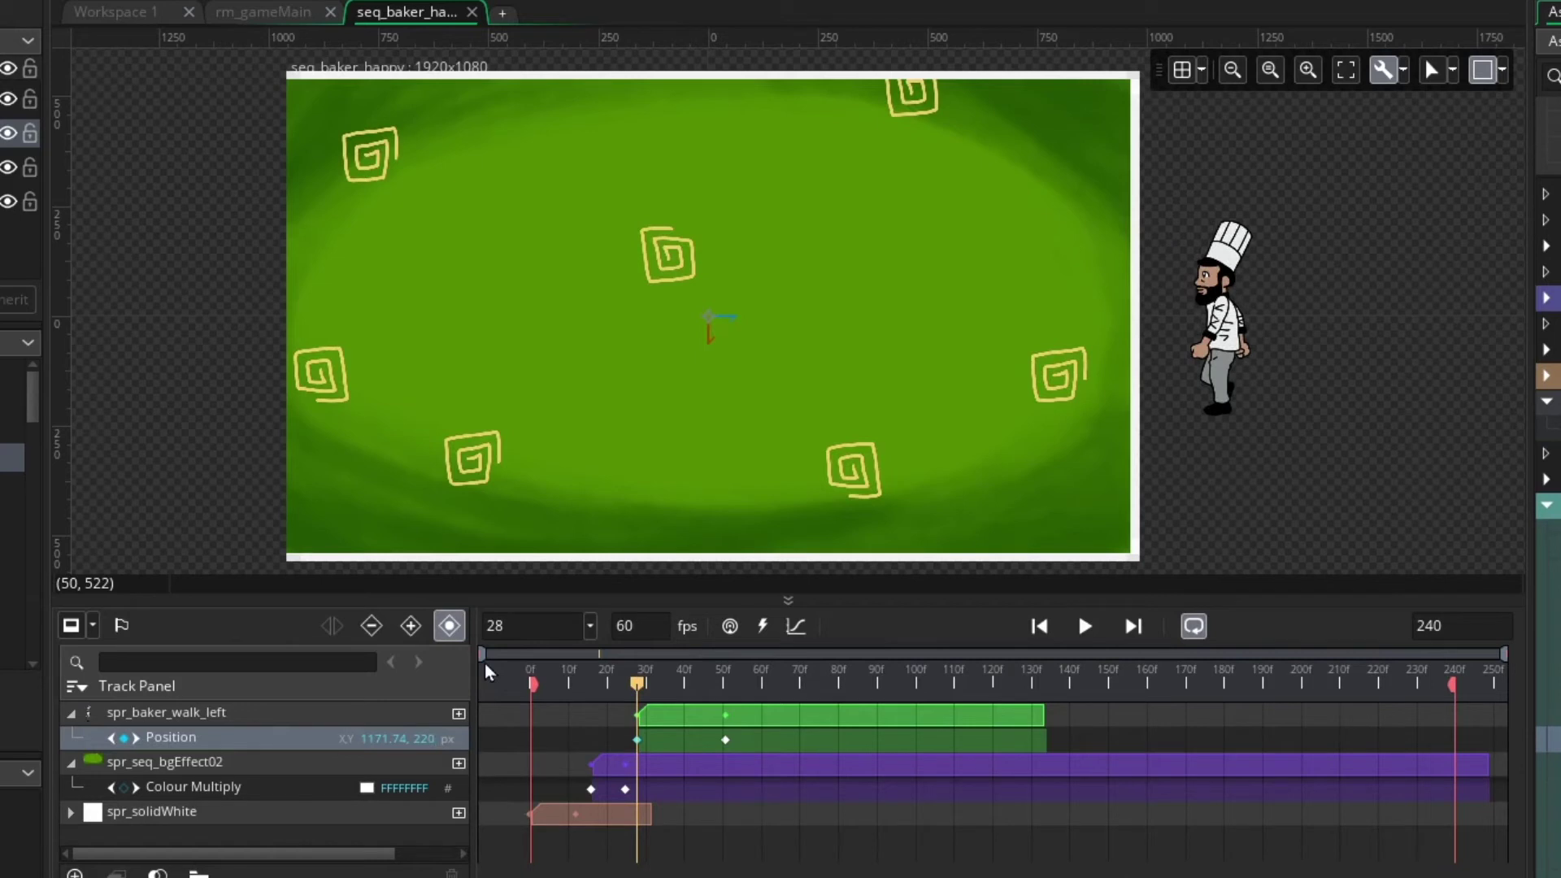
left_click_drag(636, 684, 756, 679)
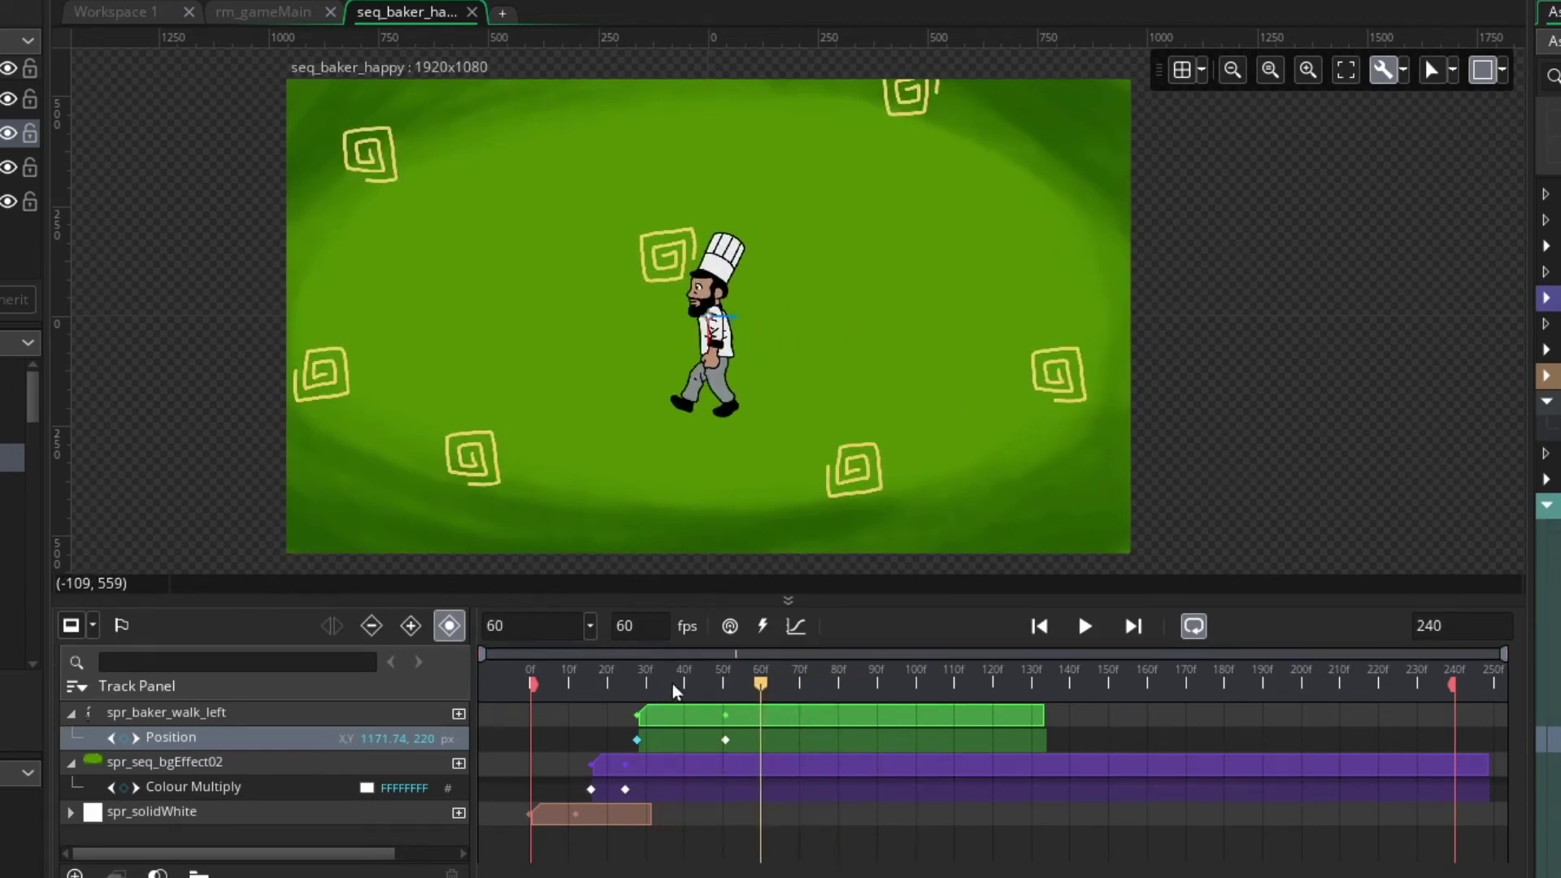
left_click_drag(672, 685, 516, 695)
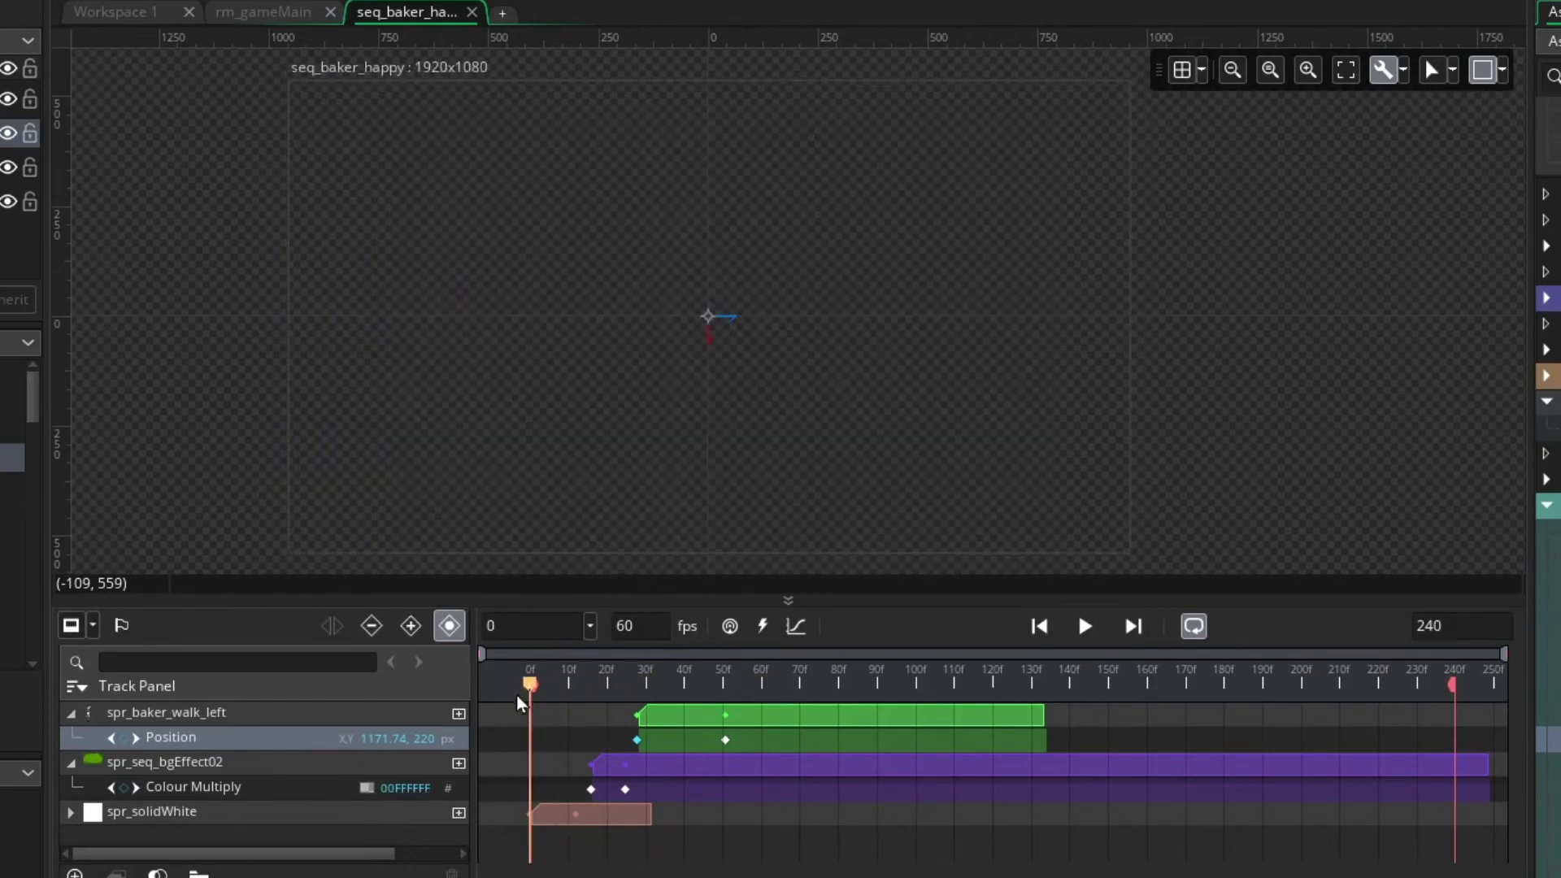
left_click(1087, 627)
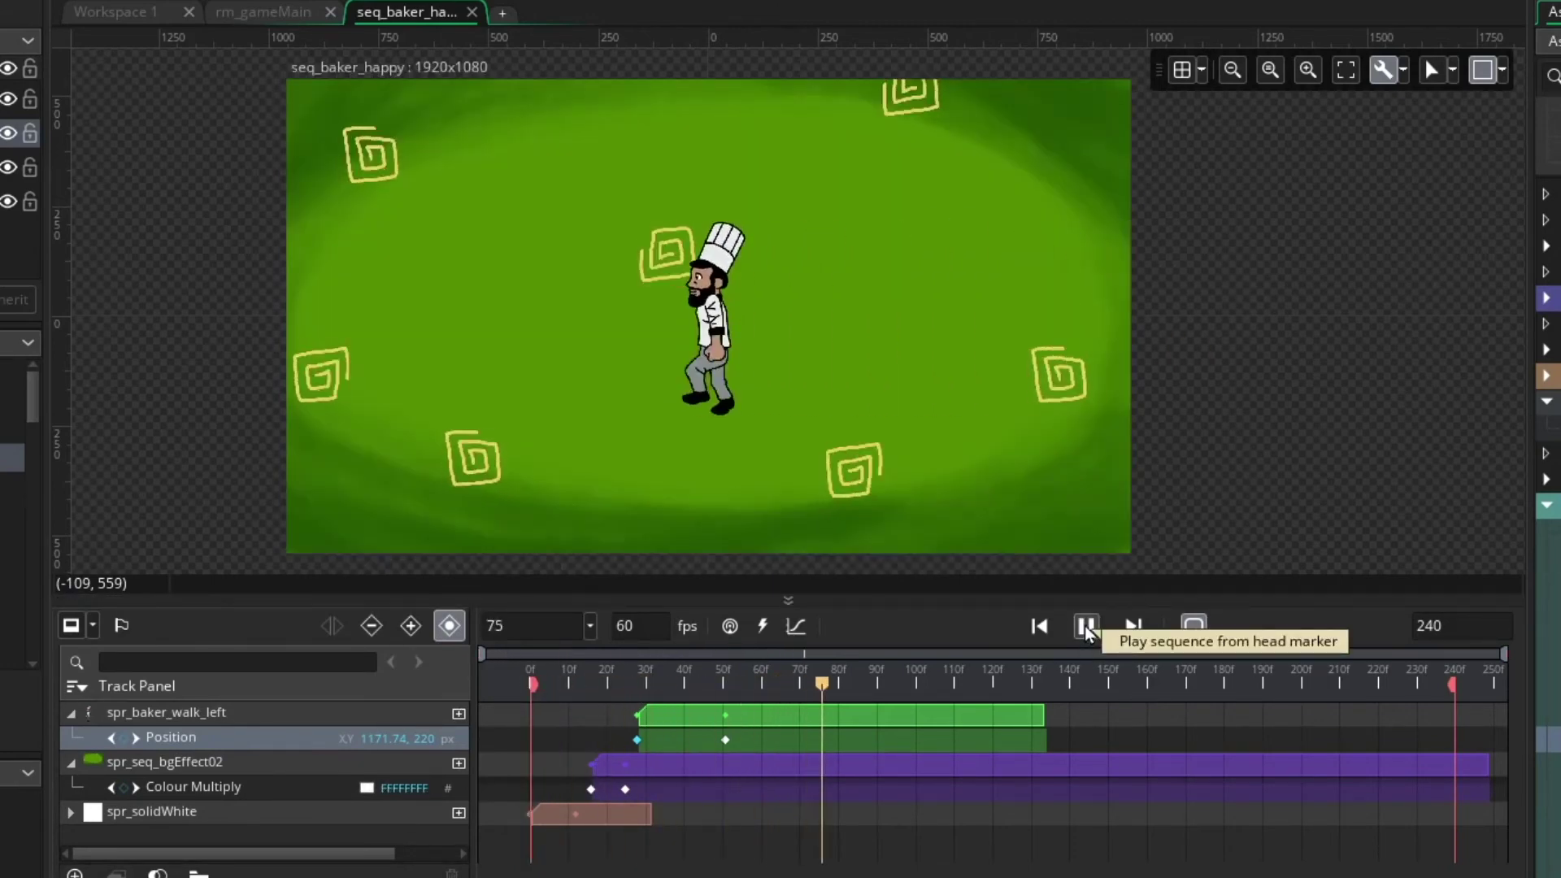
left_click(1086, 627)
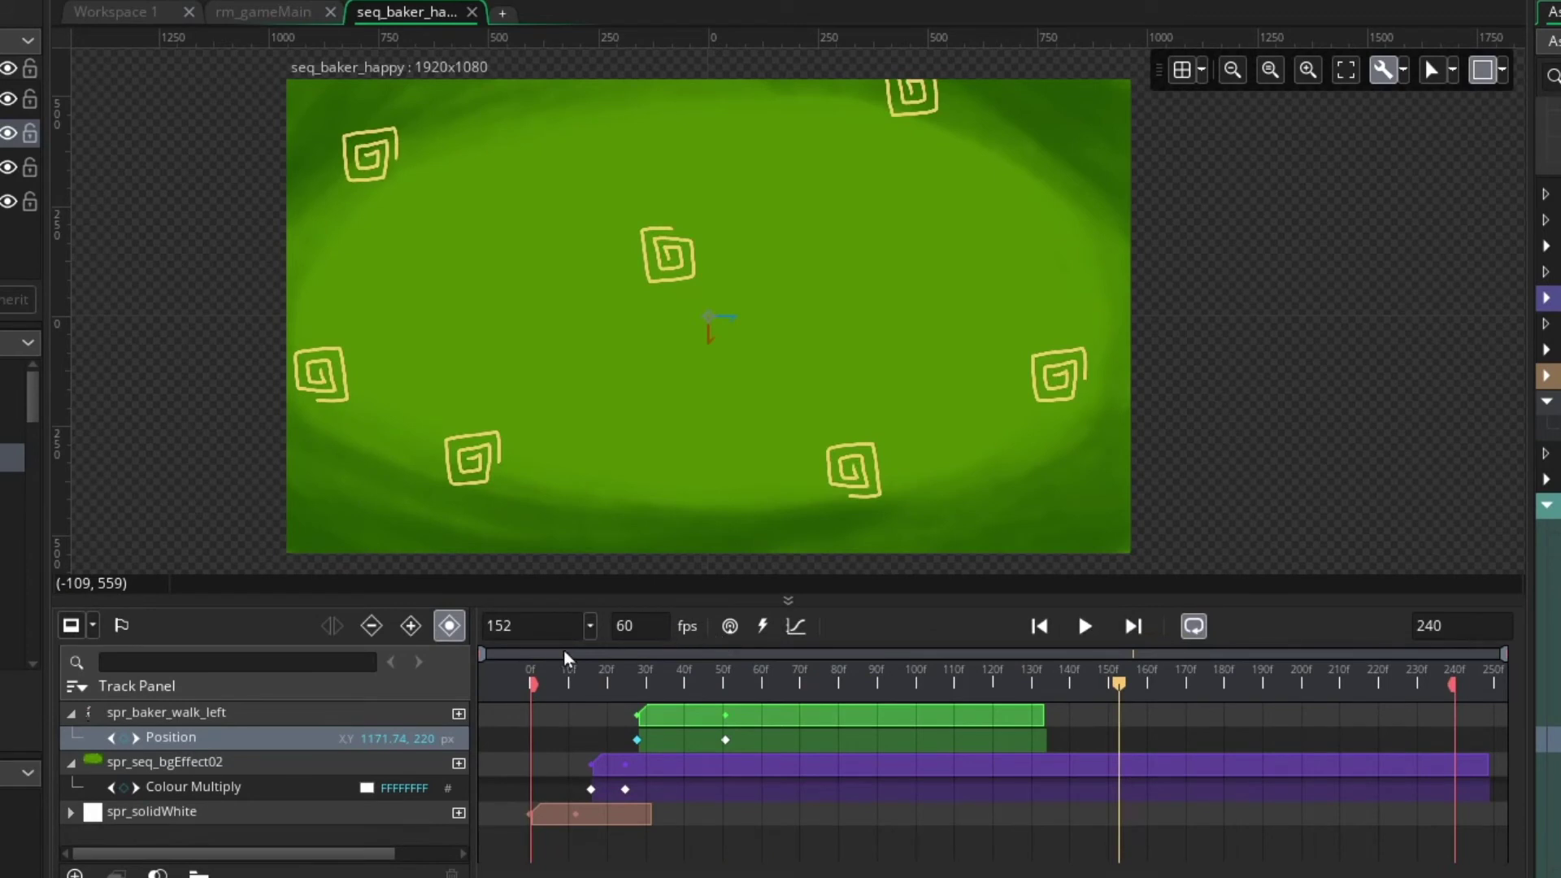
left_click(561, 679)
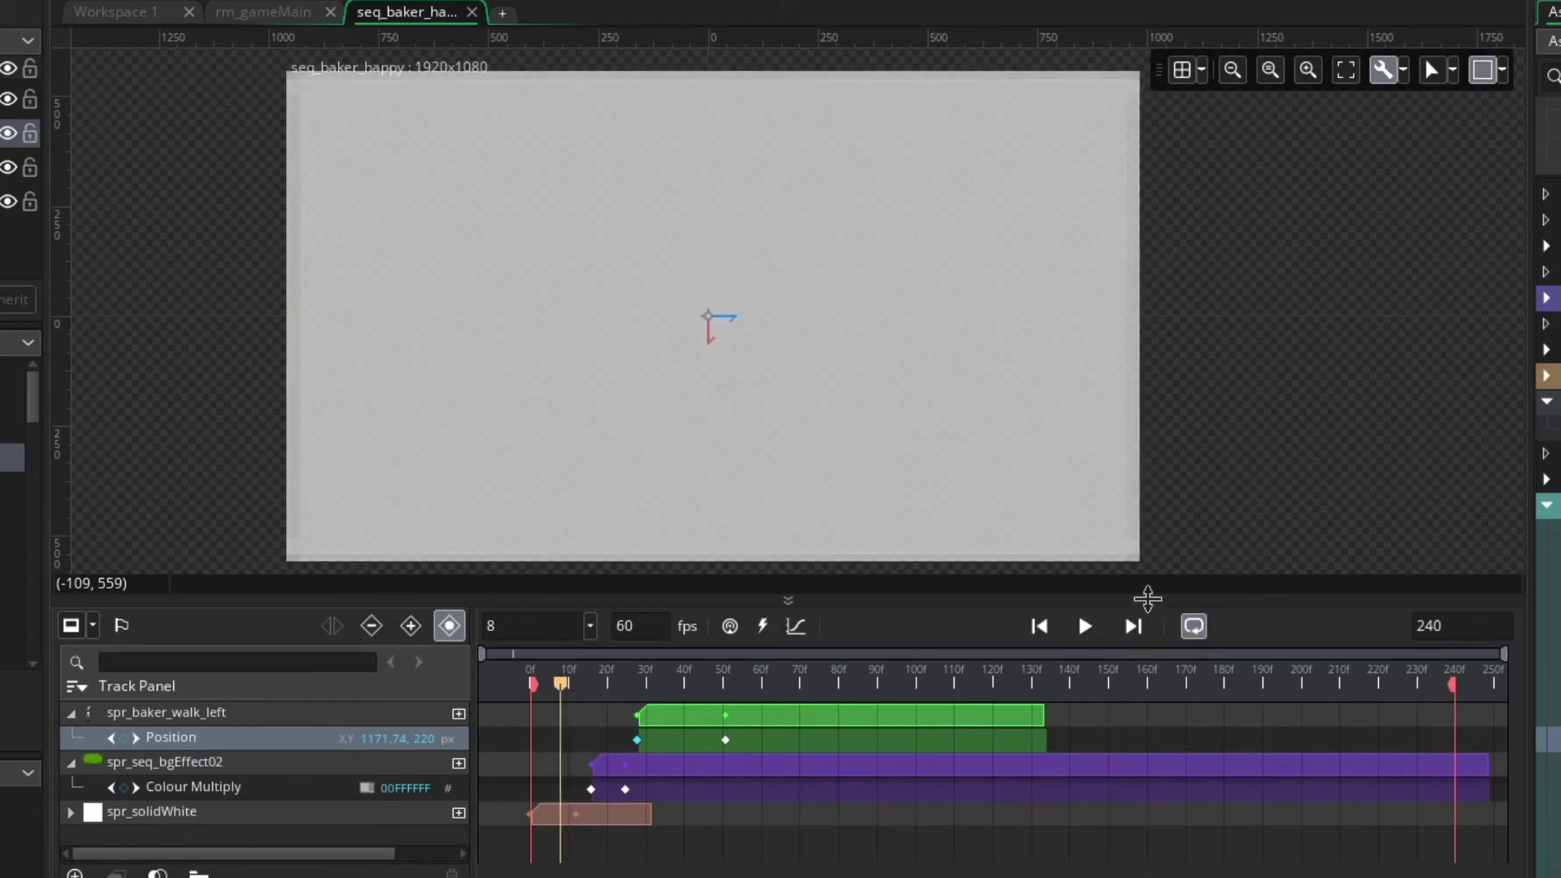
left_click(1085, 628)
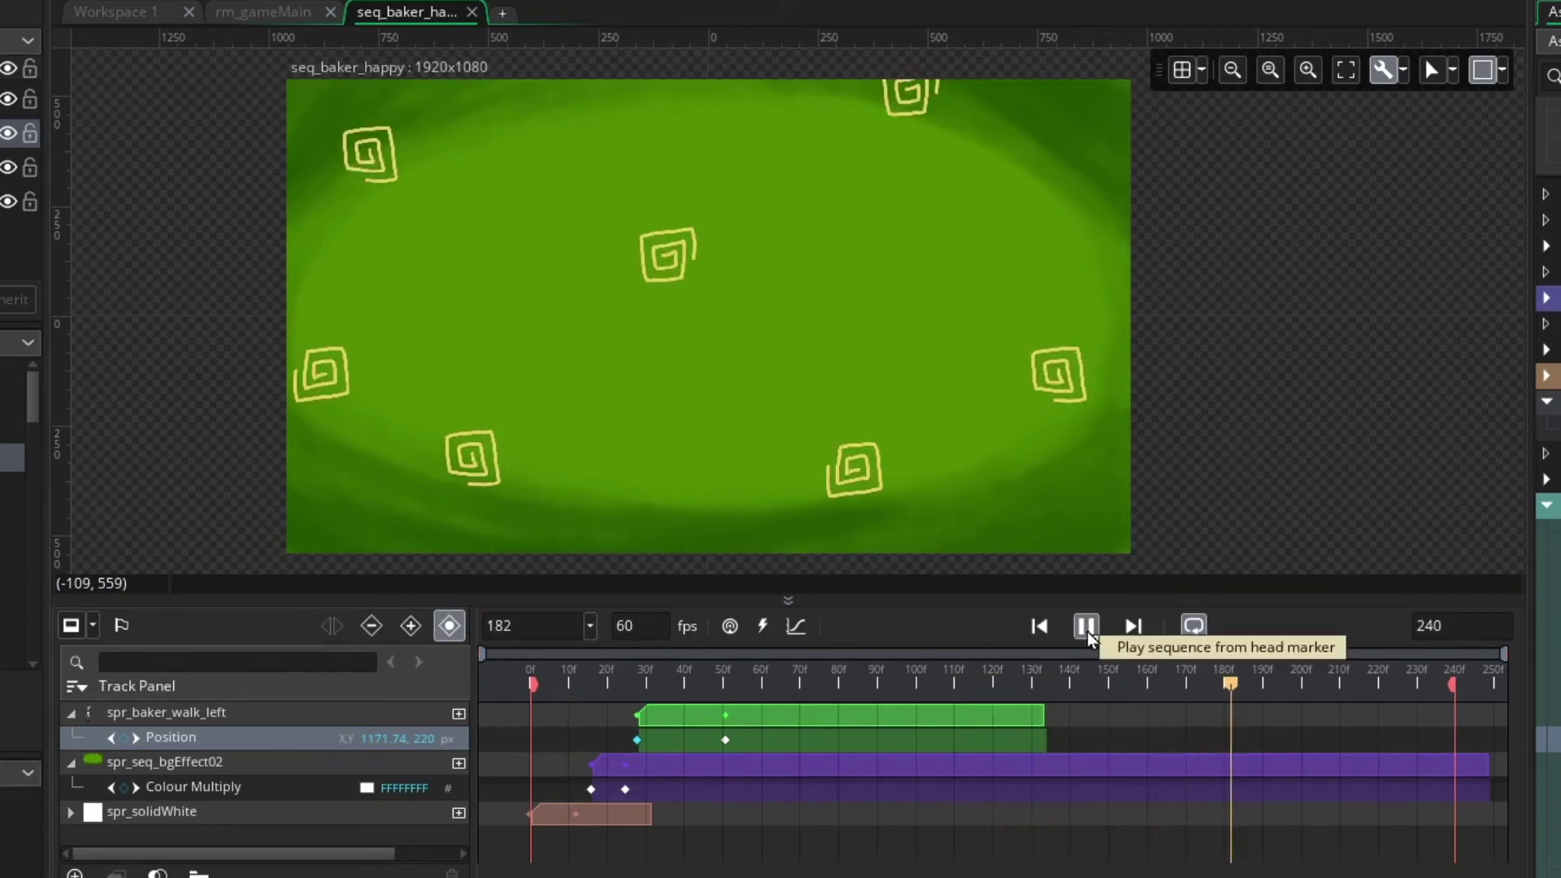
left_click(1085, 628)
left_click_drag(555, 680, 710, 719)
left_click(726, 740)
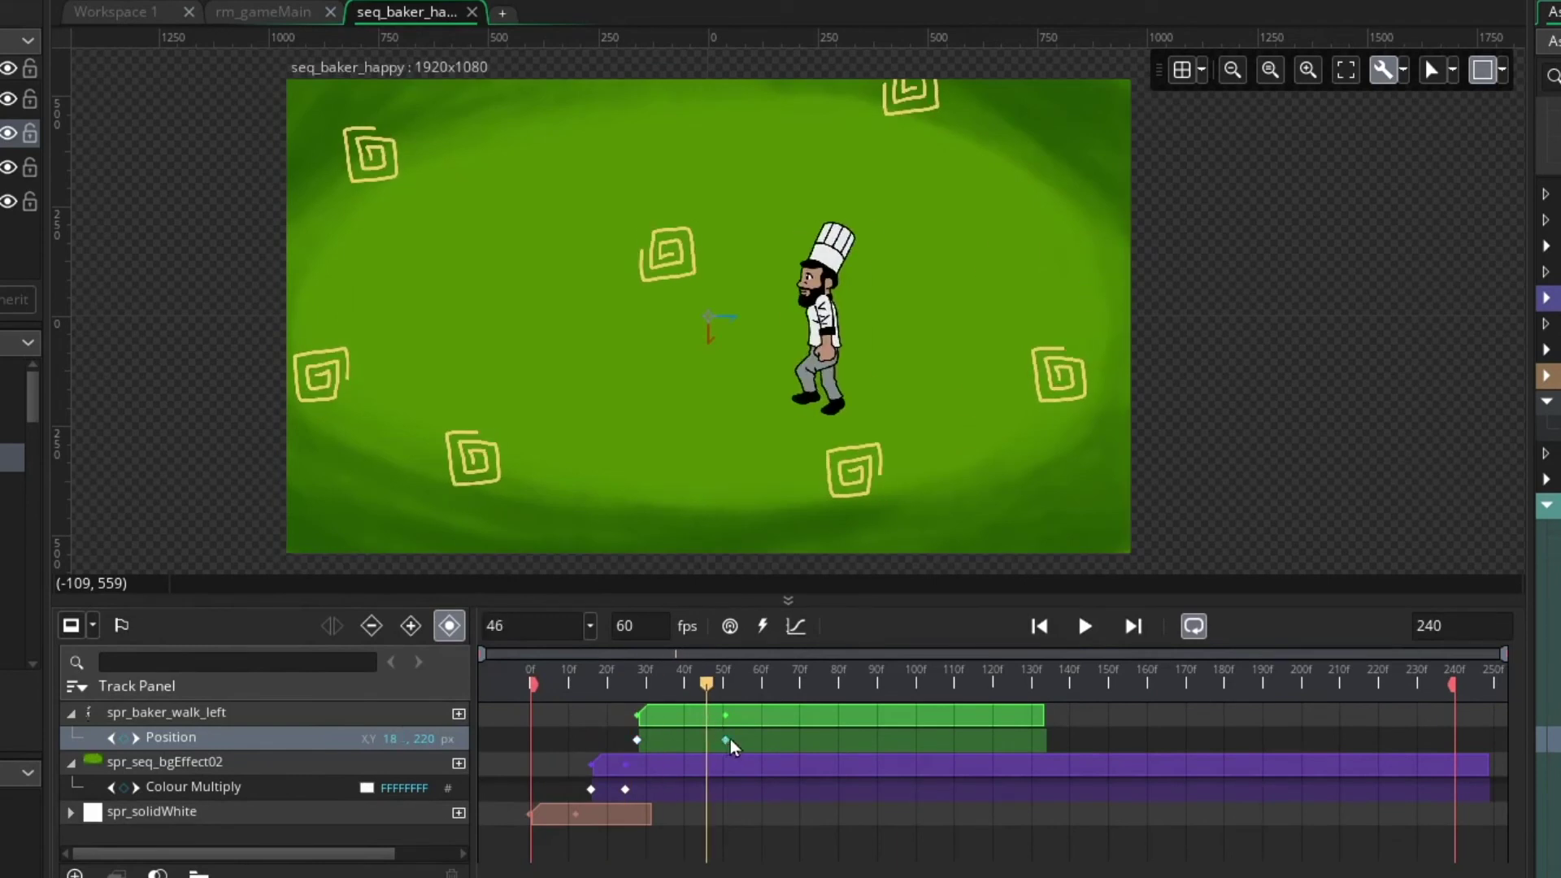
left_click_drag(762, 748, 798, 740)
left_click_drag(711, 680, 573, 700)
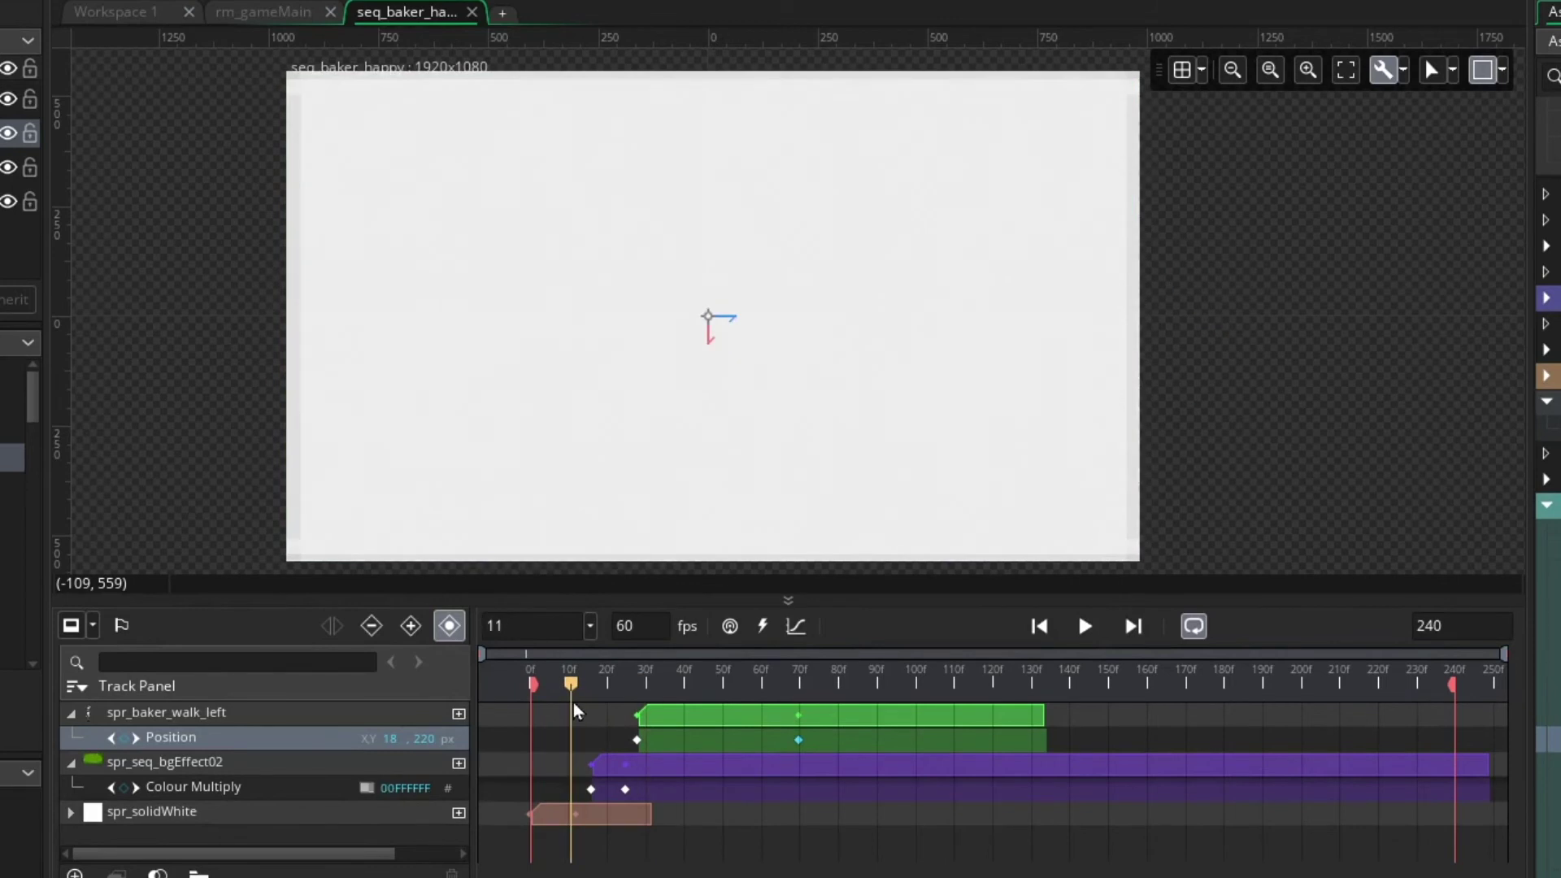
left_click(1084, 627)
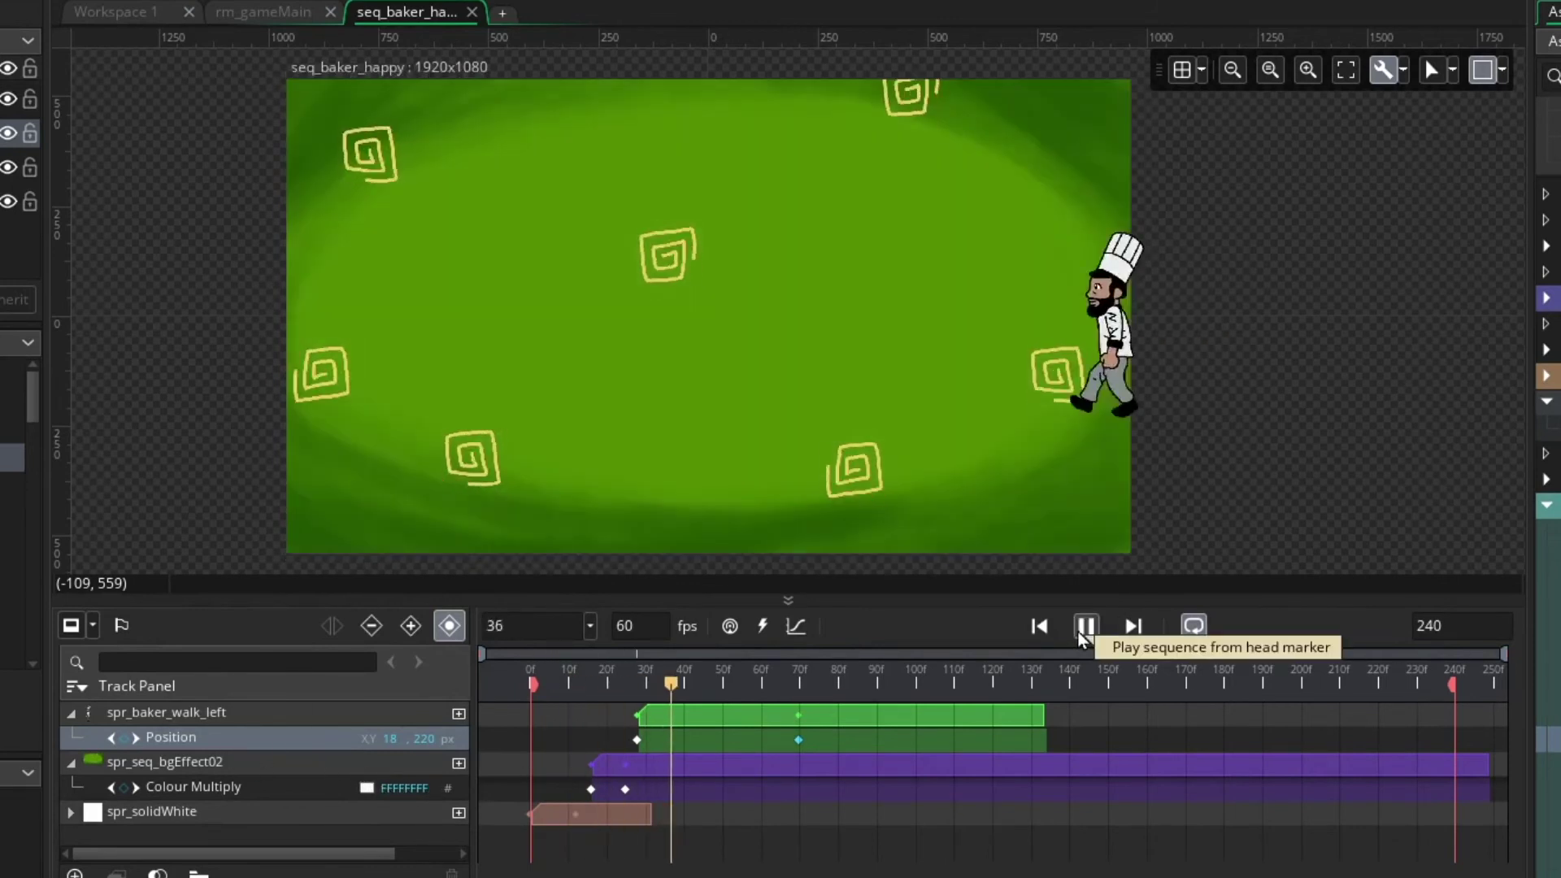
left_click(1078, 629)
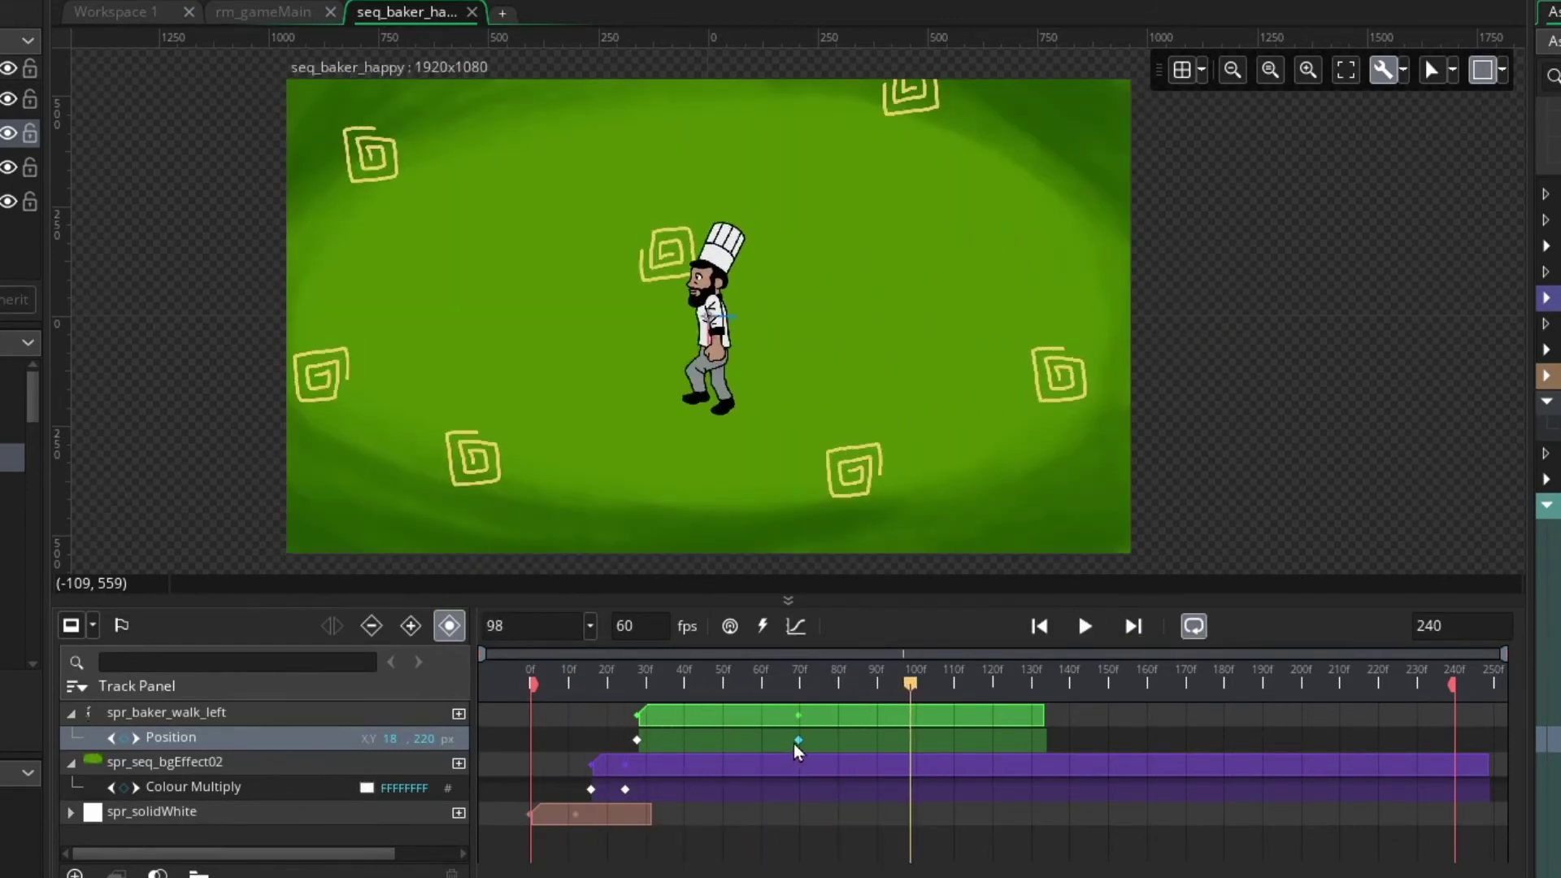
left_click(806, 749)
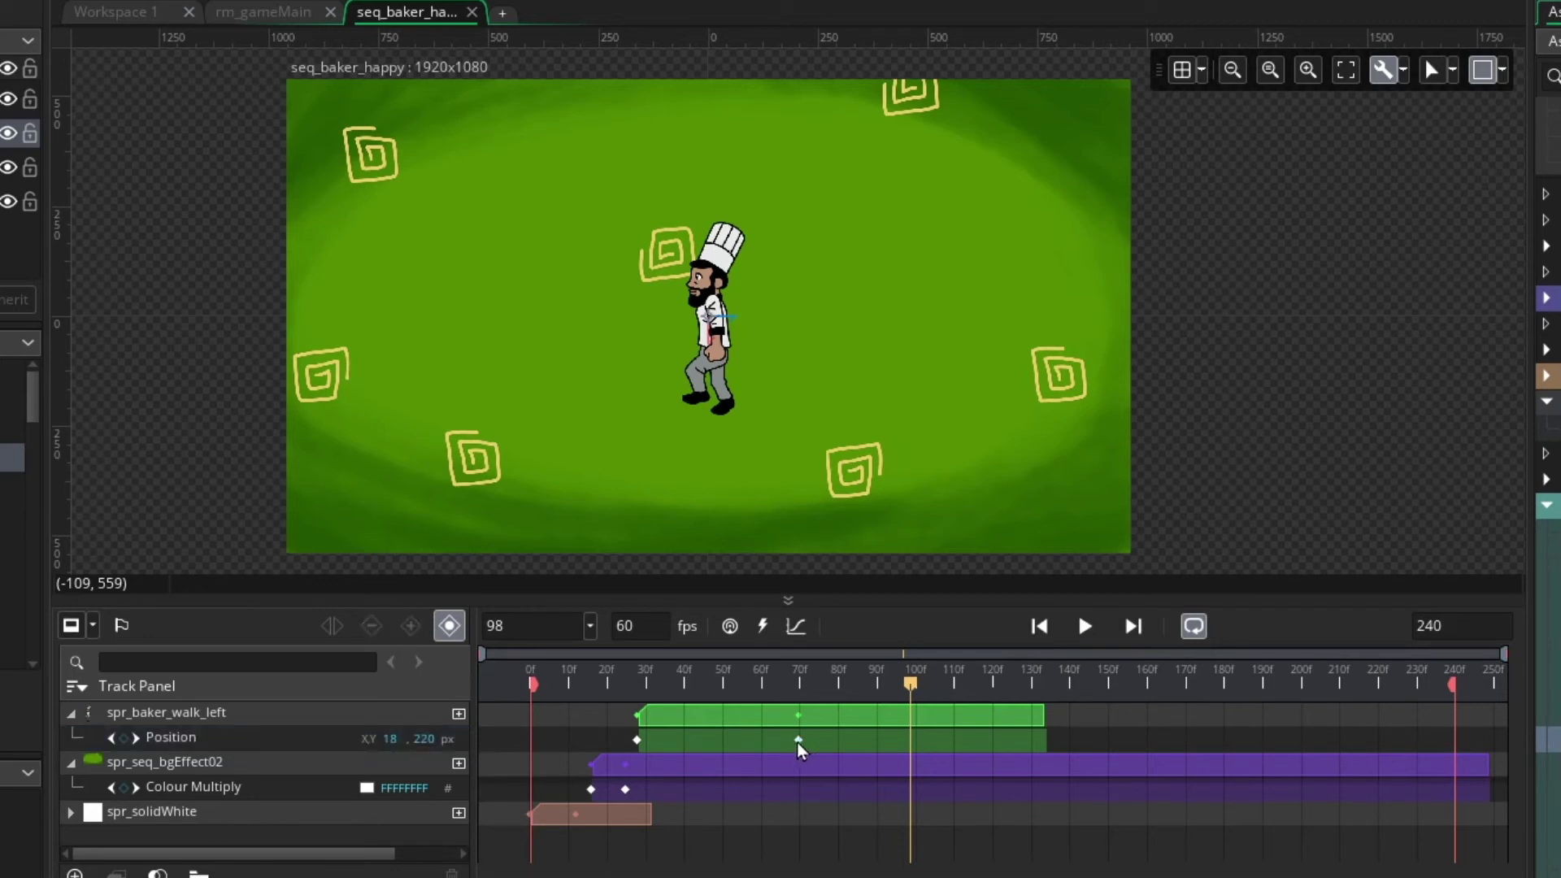
left_click_drag(796, 741, 748, 741)
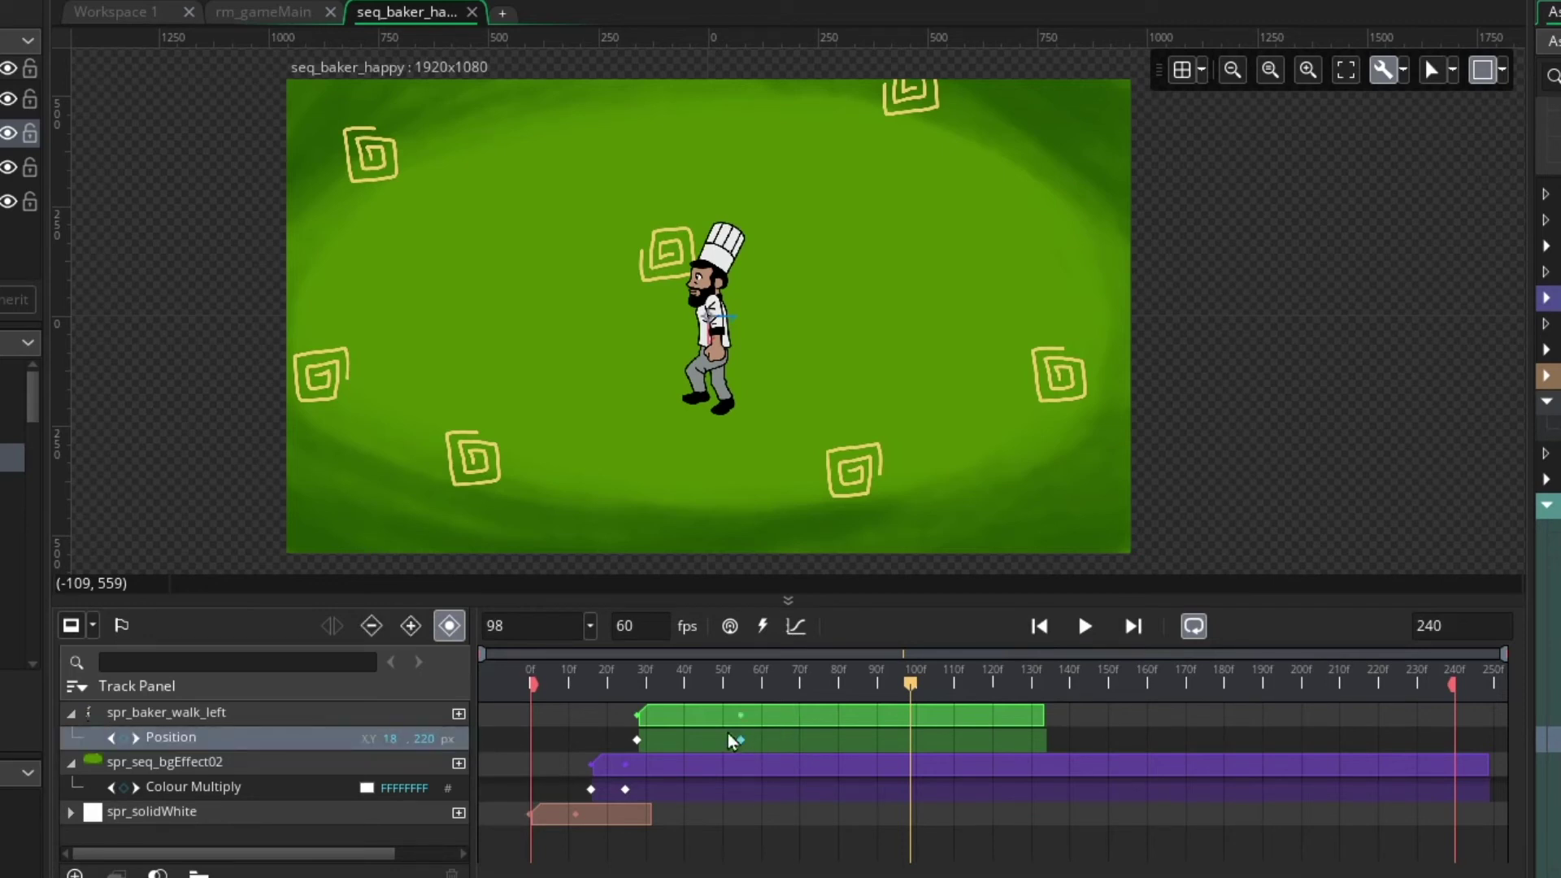
left_click(577, 676)
left_click(1085, 627)
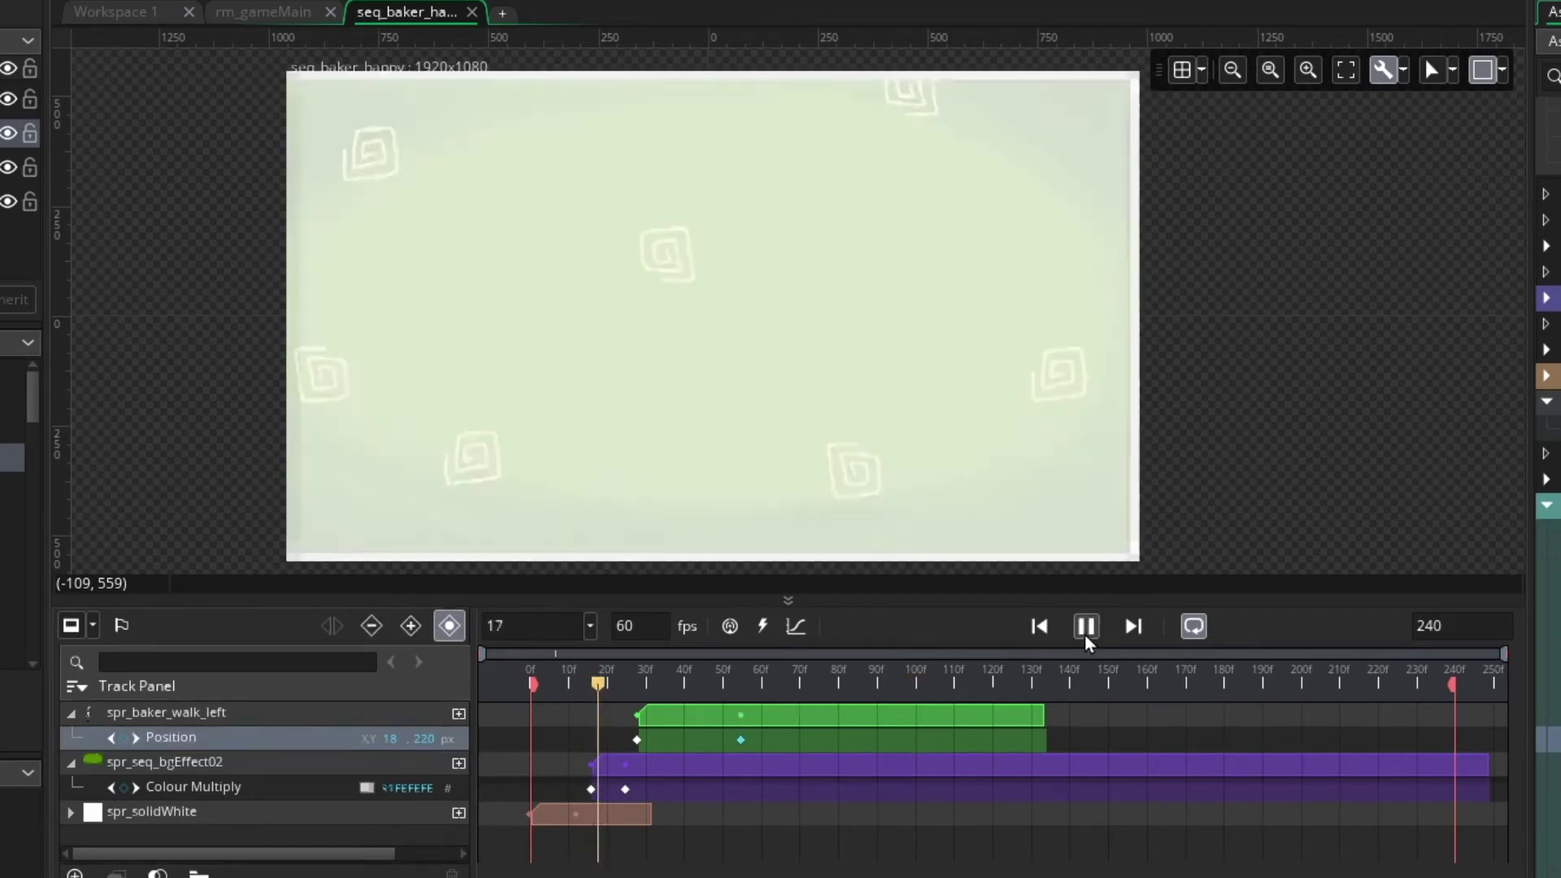
left_click(1085, 632)
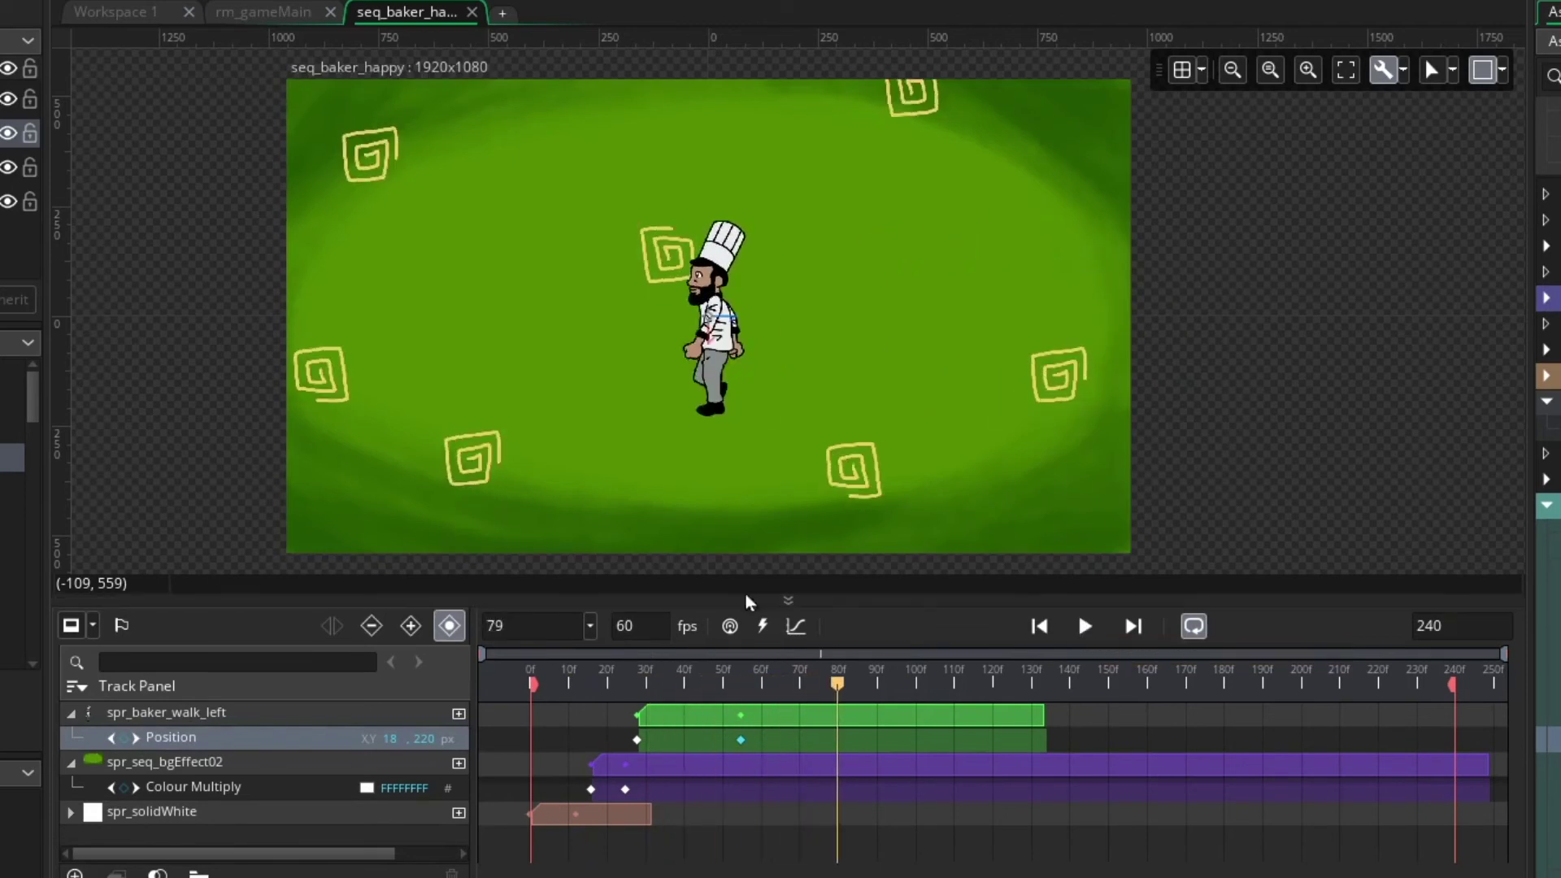
left_click(594, 679)
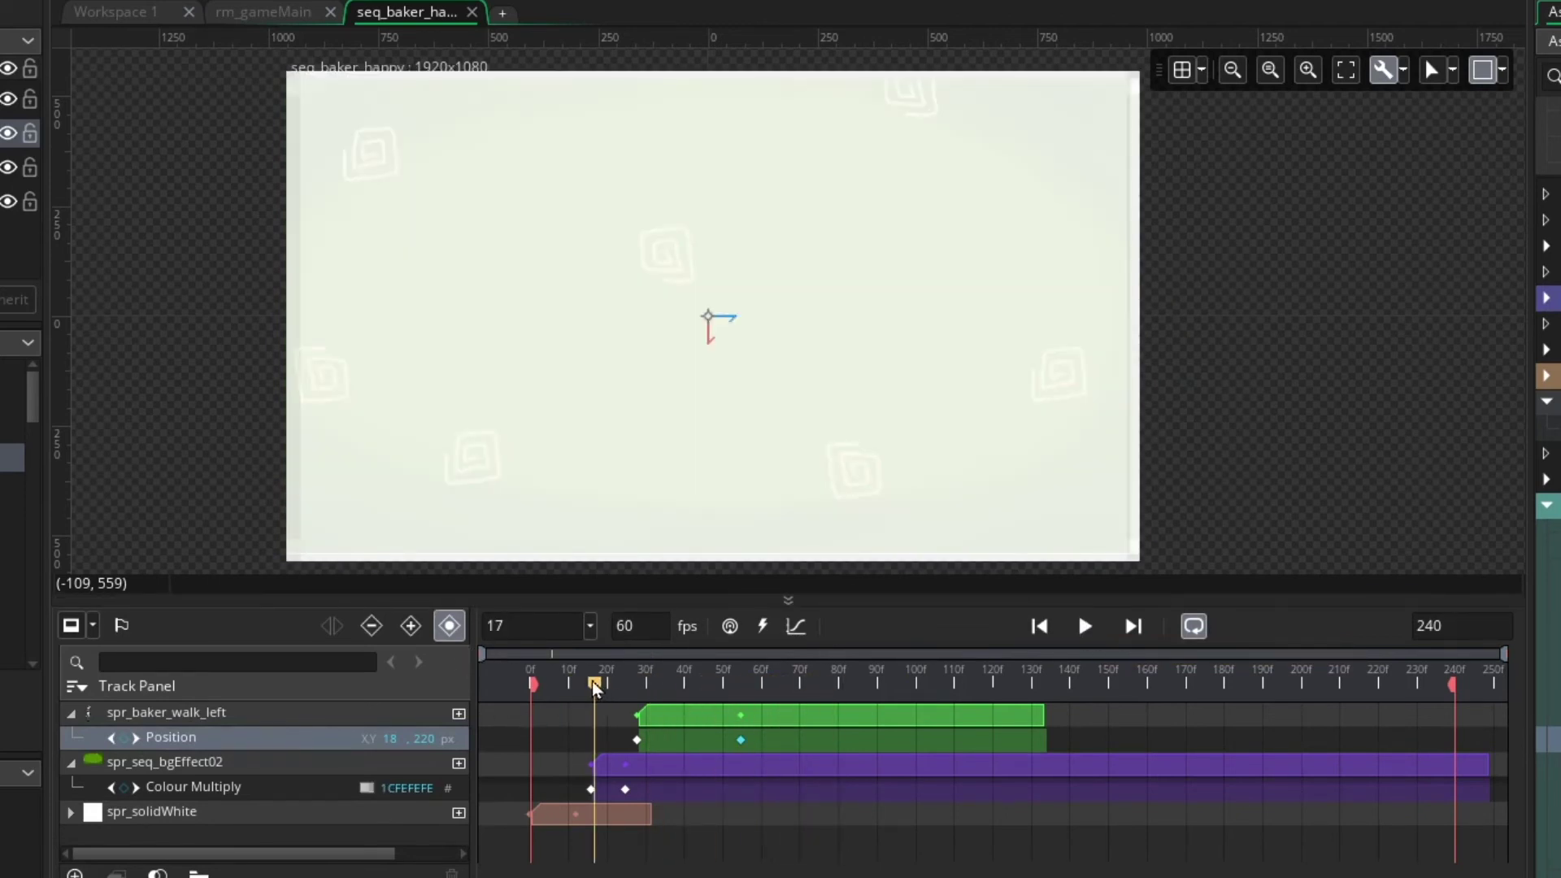
left_click_drag(592, 682, 554, 681)
left_click(315, 713)
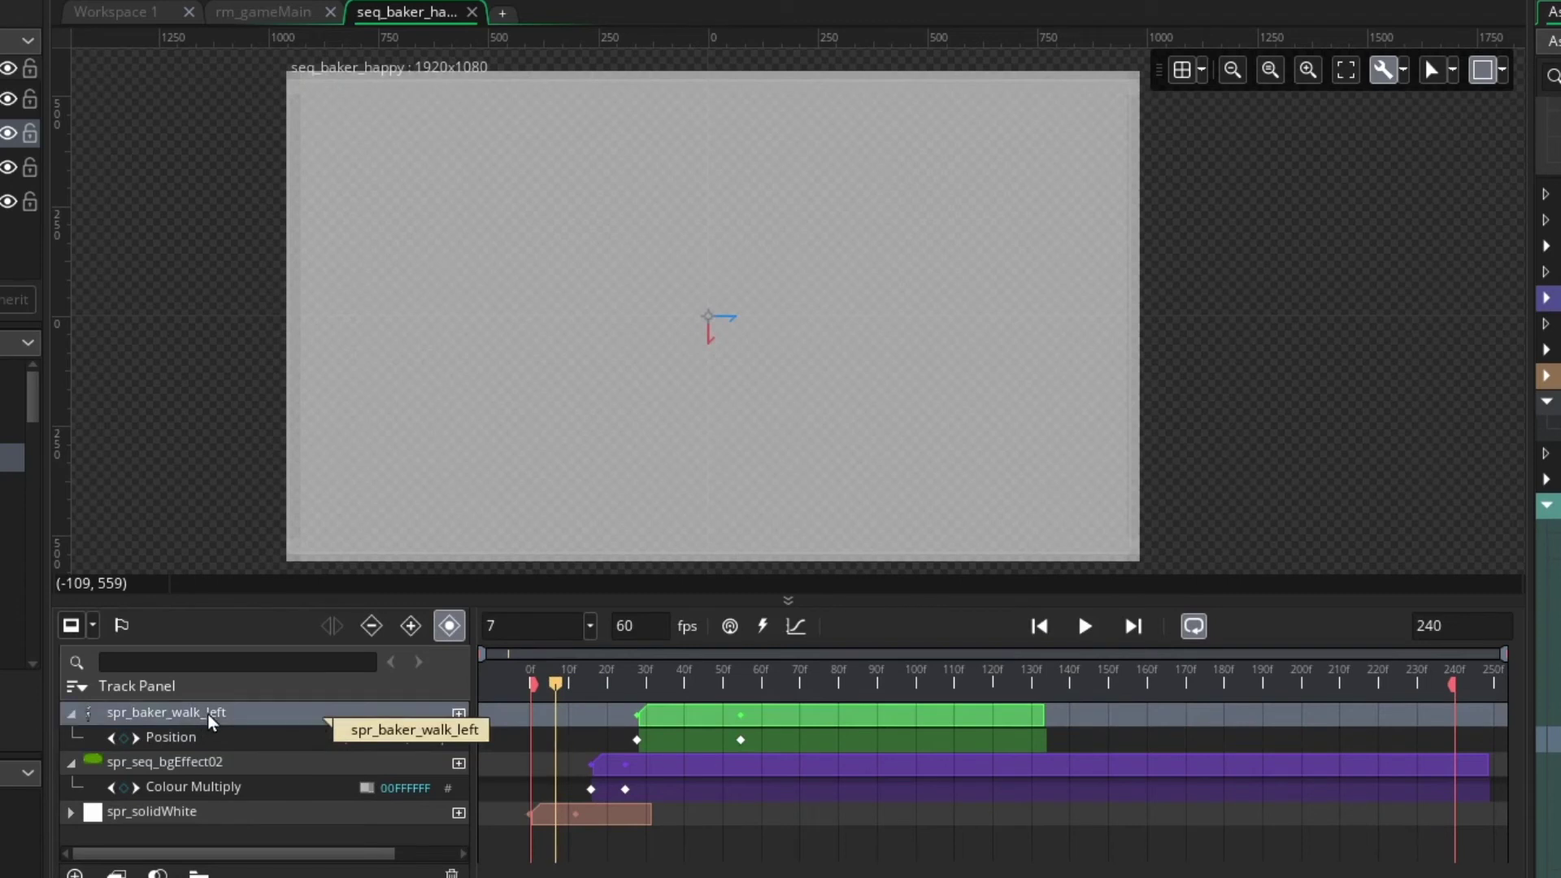
- Add an Image Speed track to spr_baker_walk_left and open that sprite in its editor
left_click(458, 715)
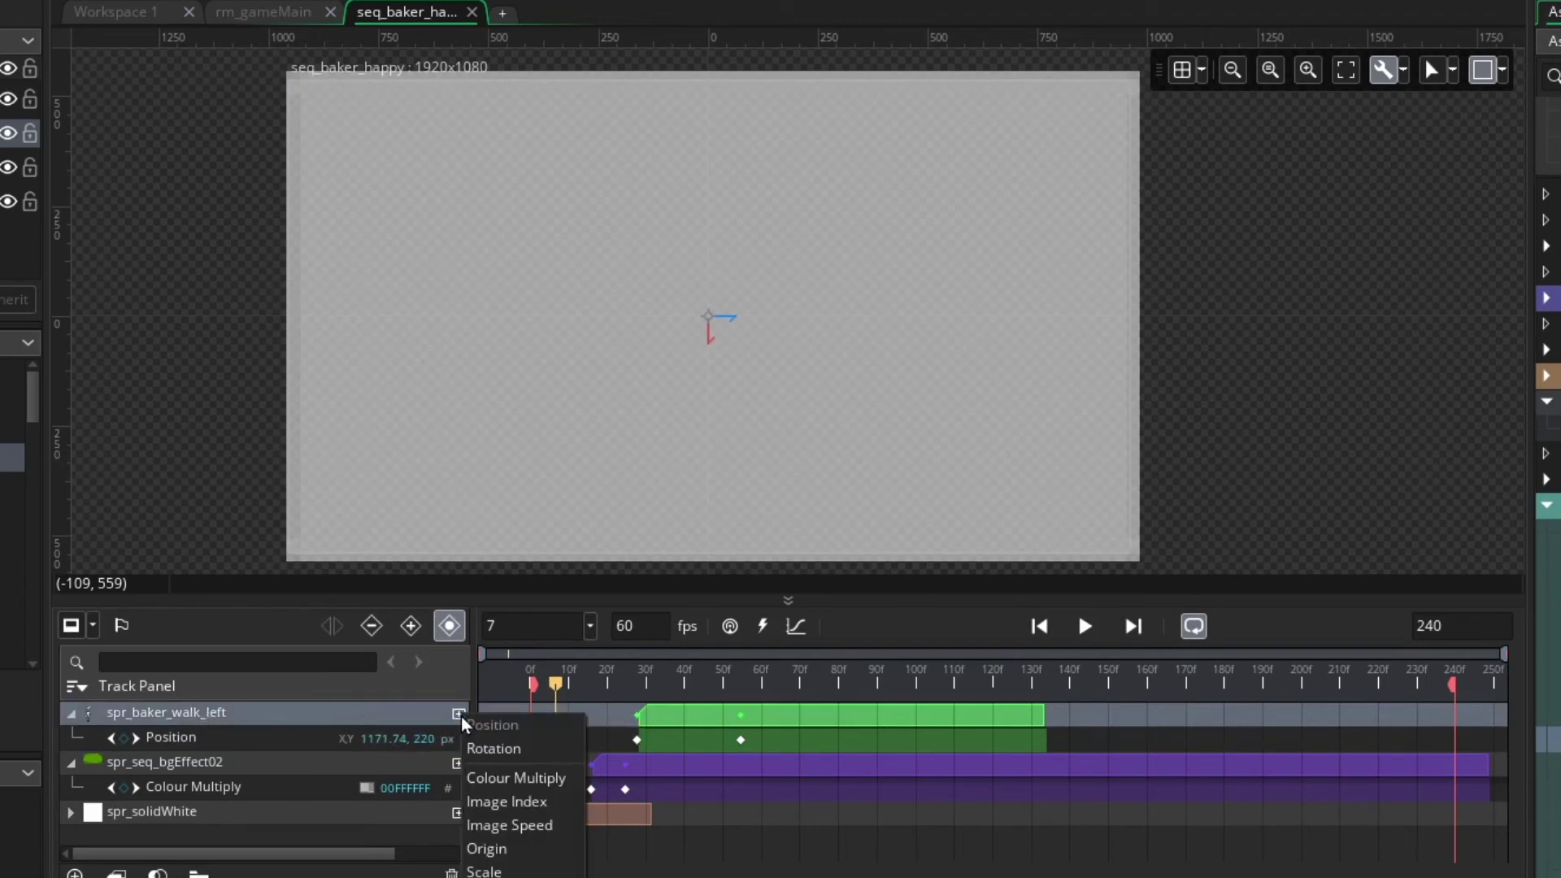
left_click(539, 828)
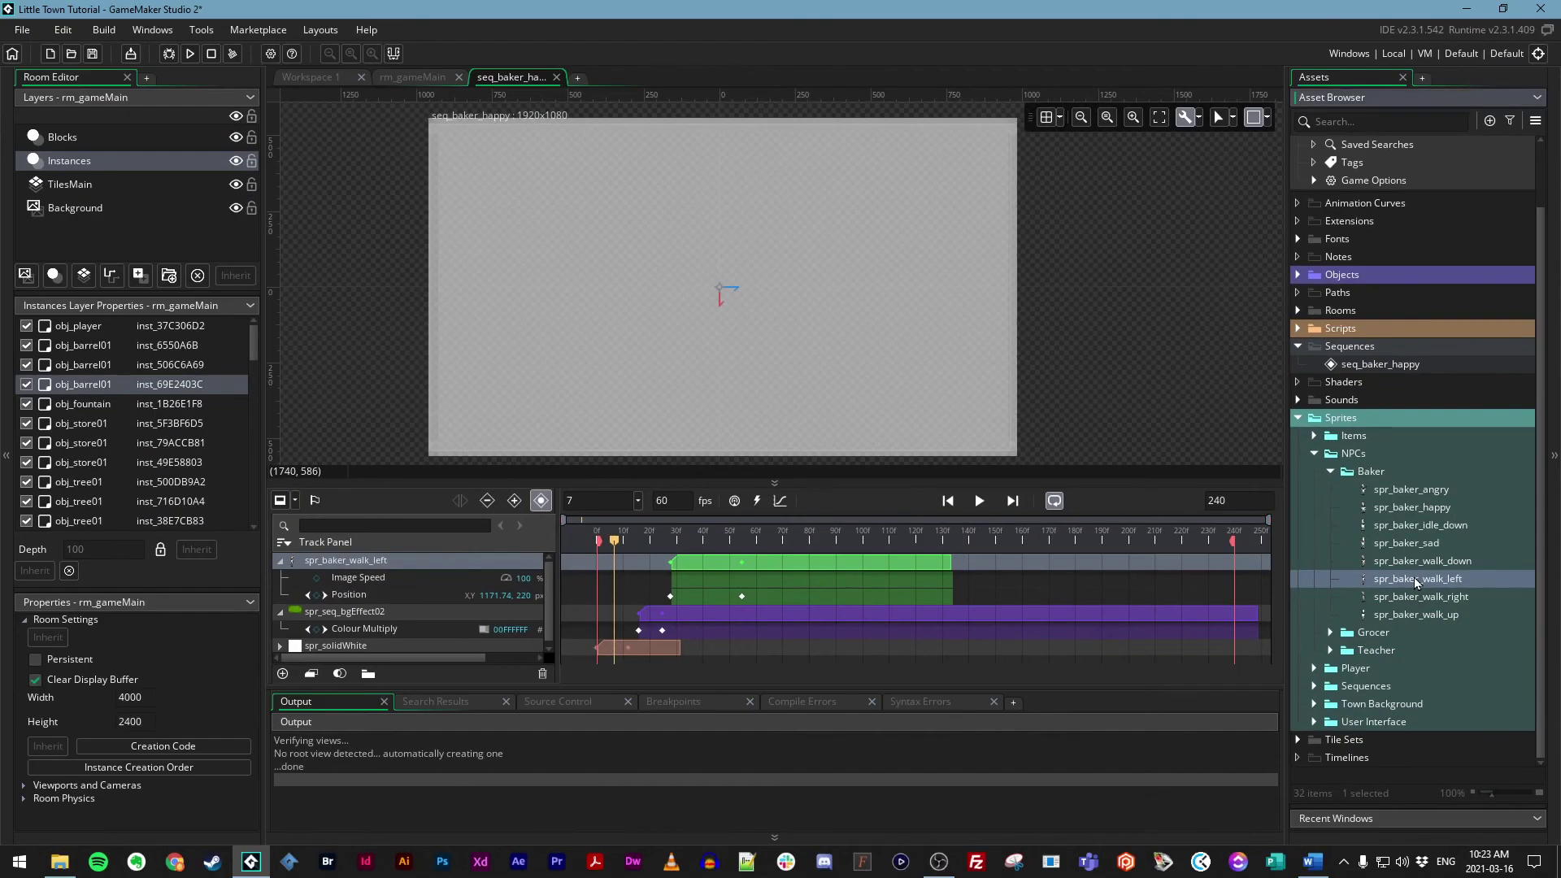
double_click(1351, 582)
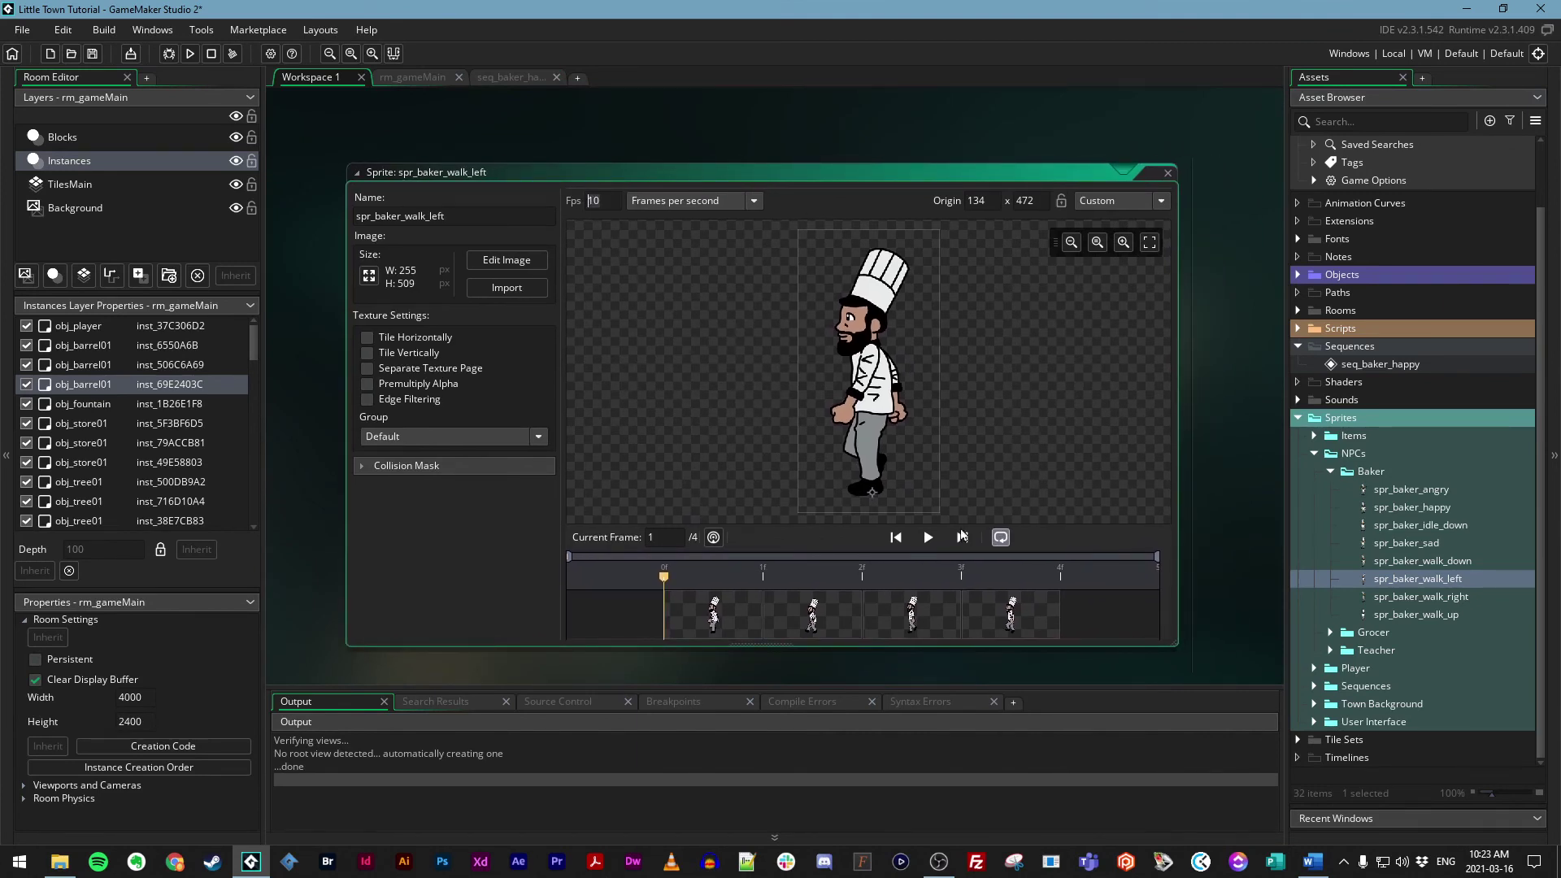
- Preview the 10 fps walk cycle in the sprite editor, then return to seq_baker_happy
left_click(930, 539)
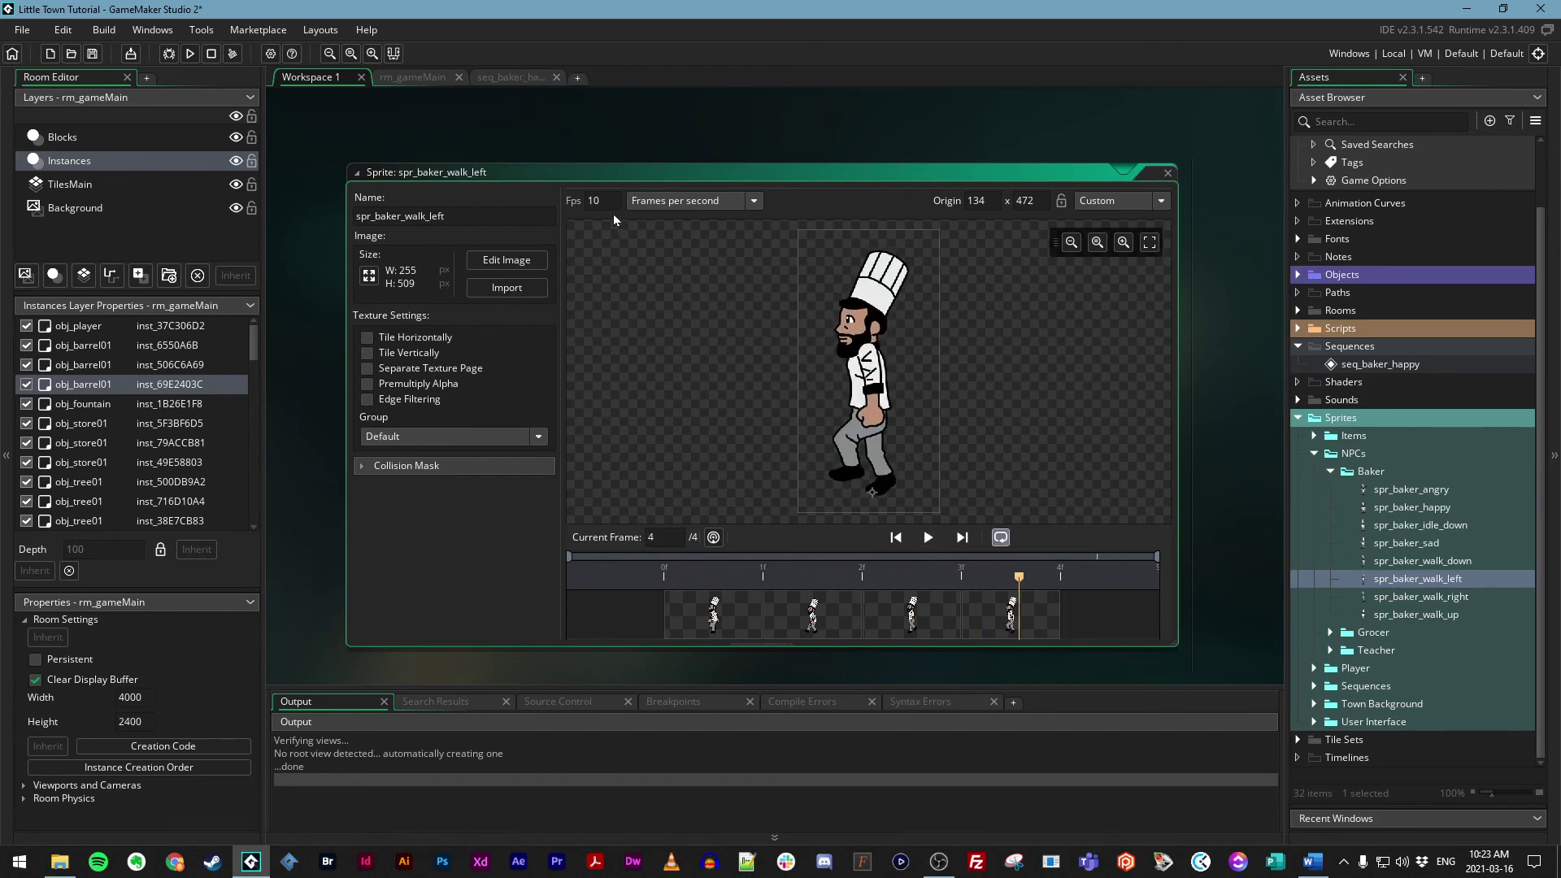
left_click(590, 200)
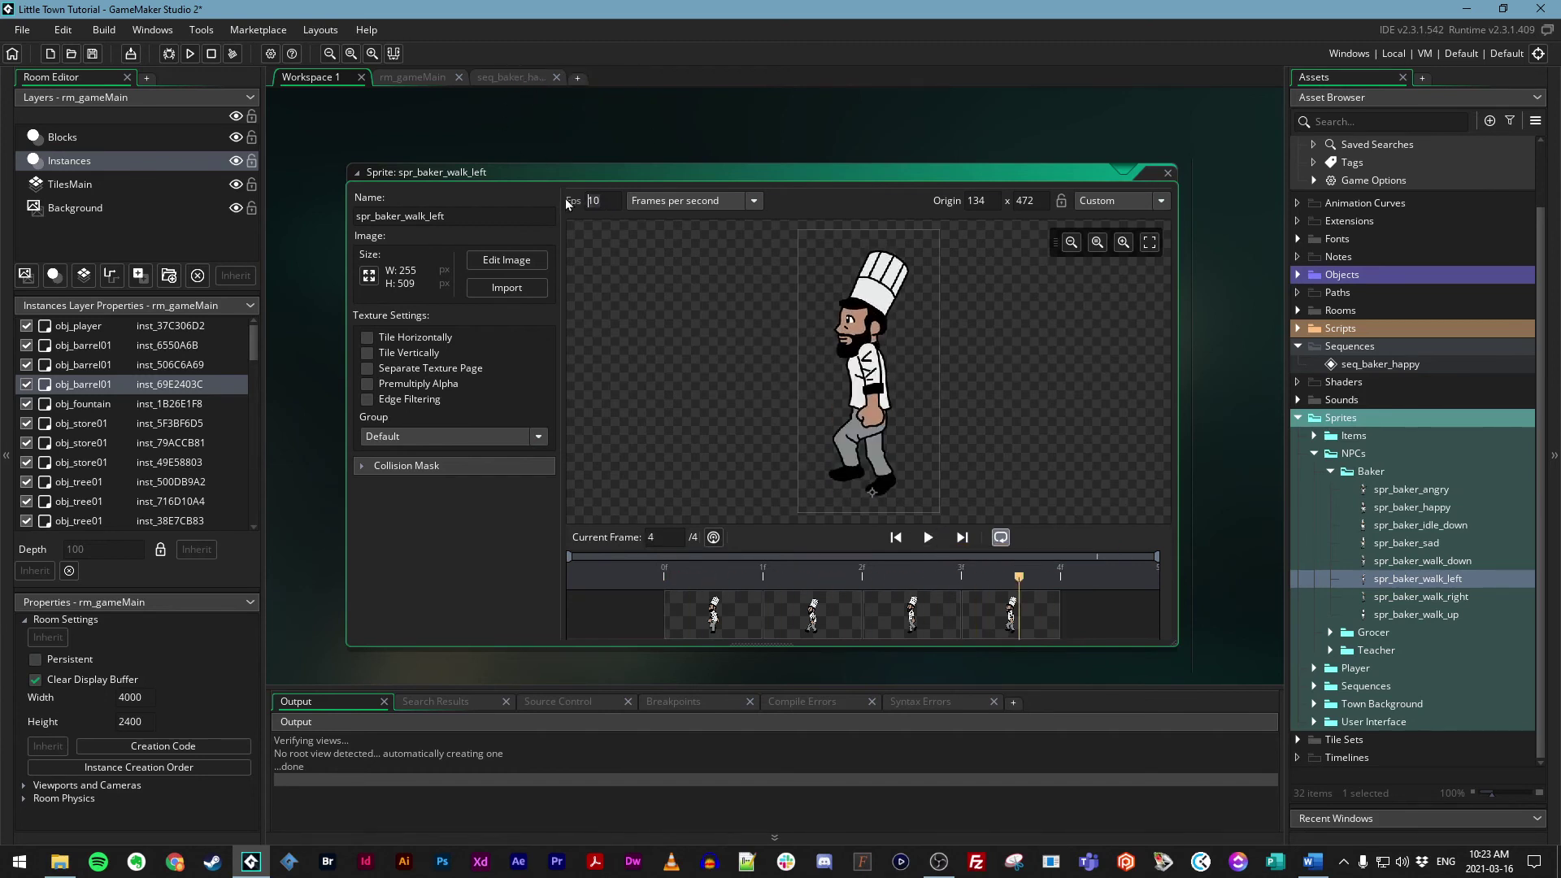
left_click(499, 75)
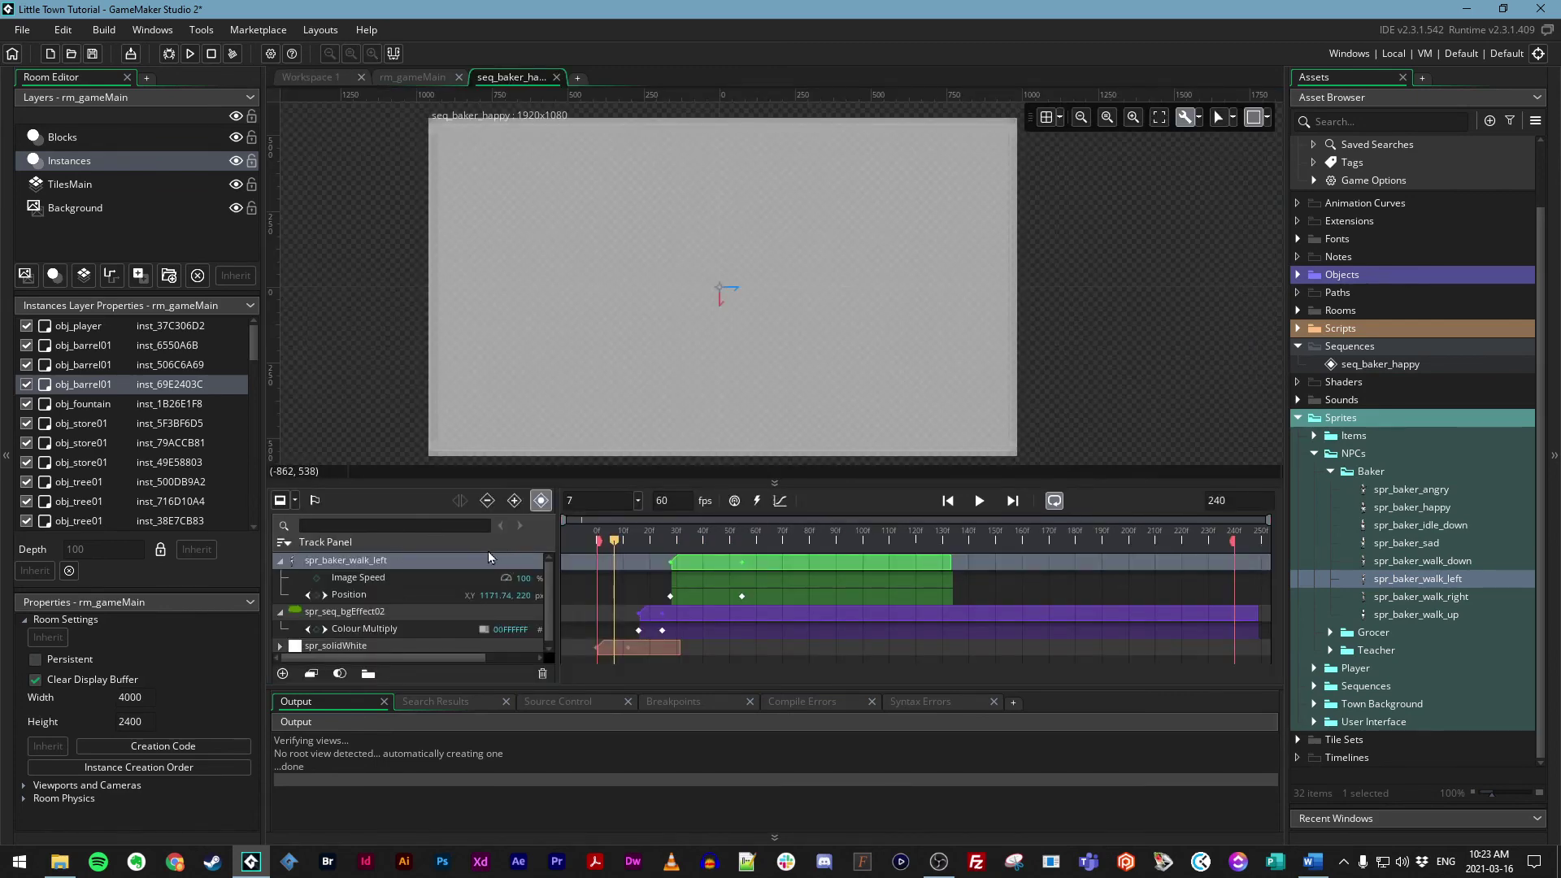
left_click(301, 78)
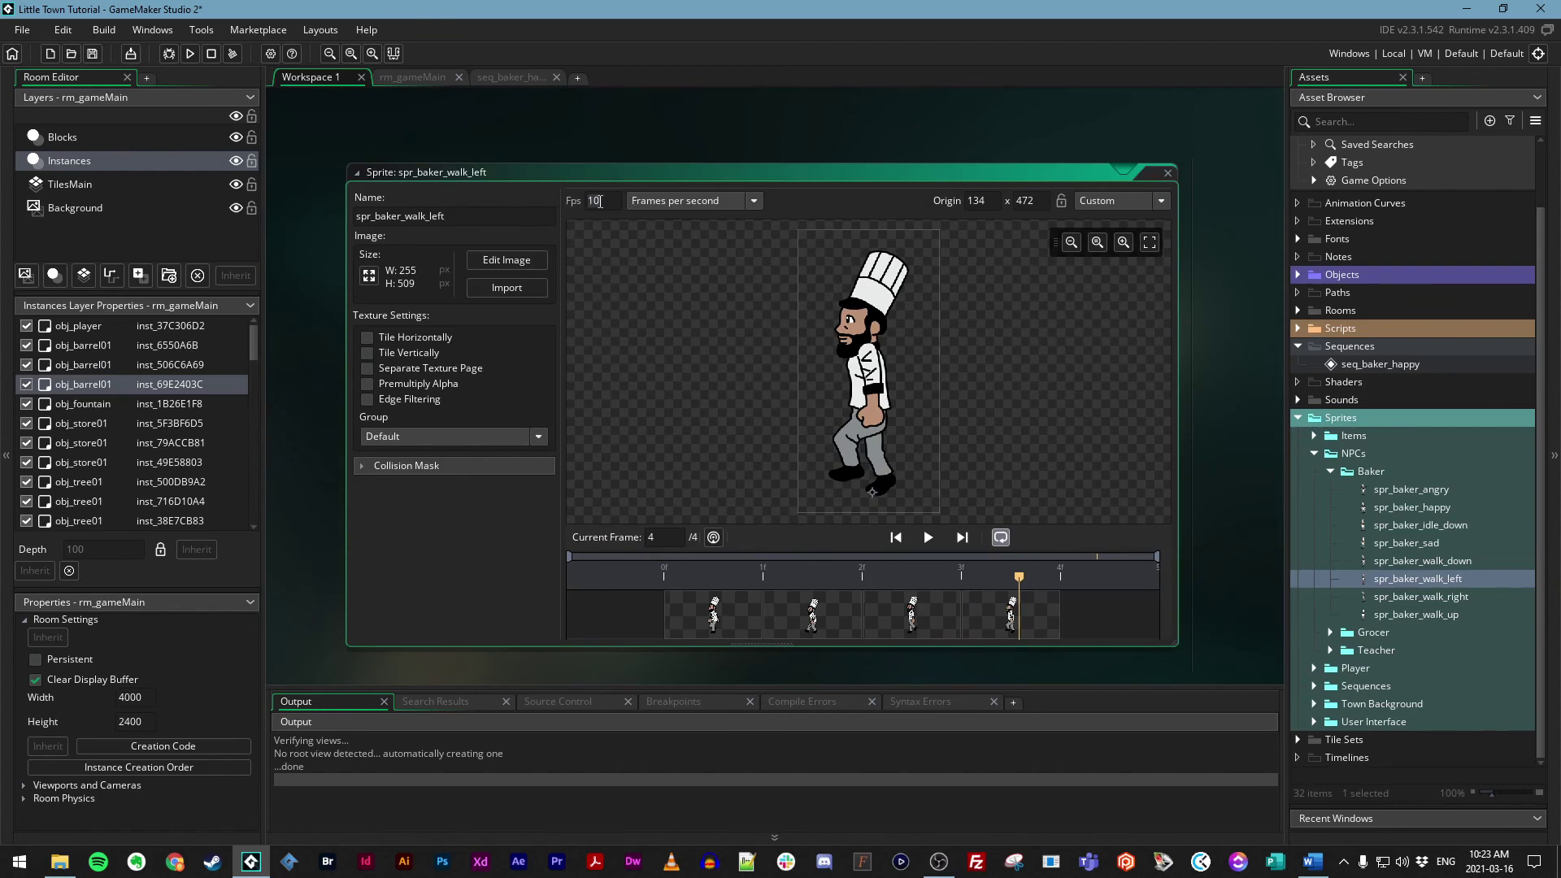
left_click(498, 74)
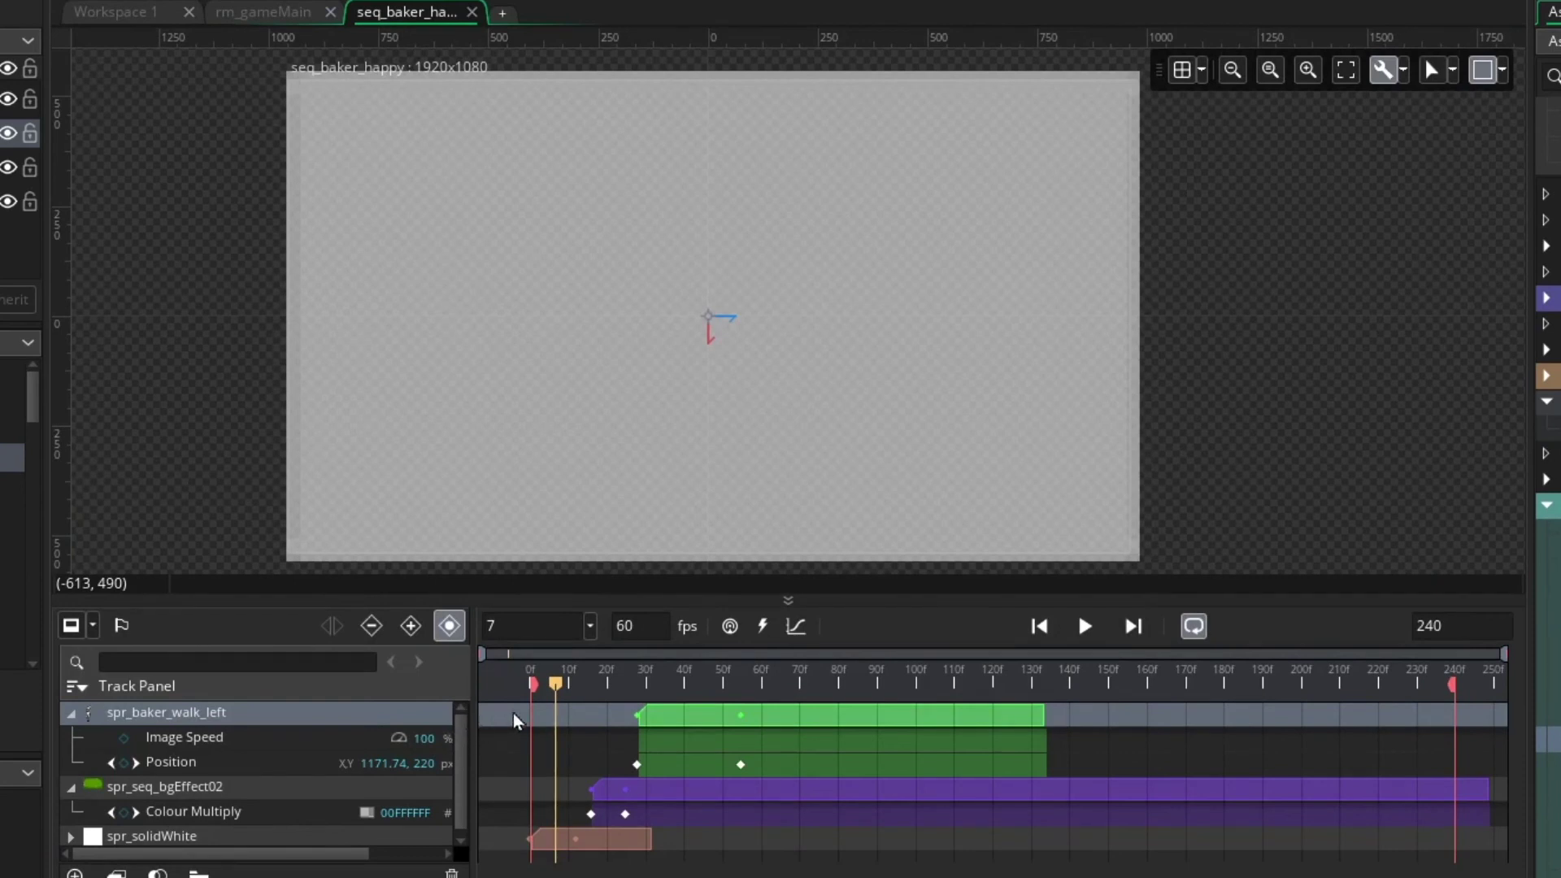
- Key the baker's Image Speed at 50 on frame 29
left_click_drag(715, 662, 641, 693)
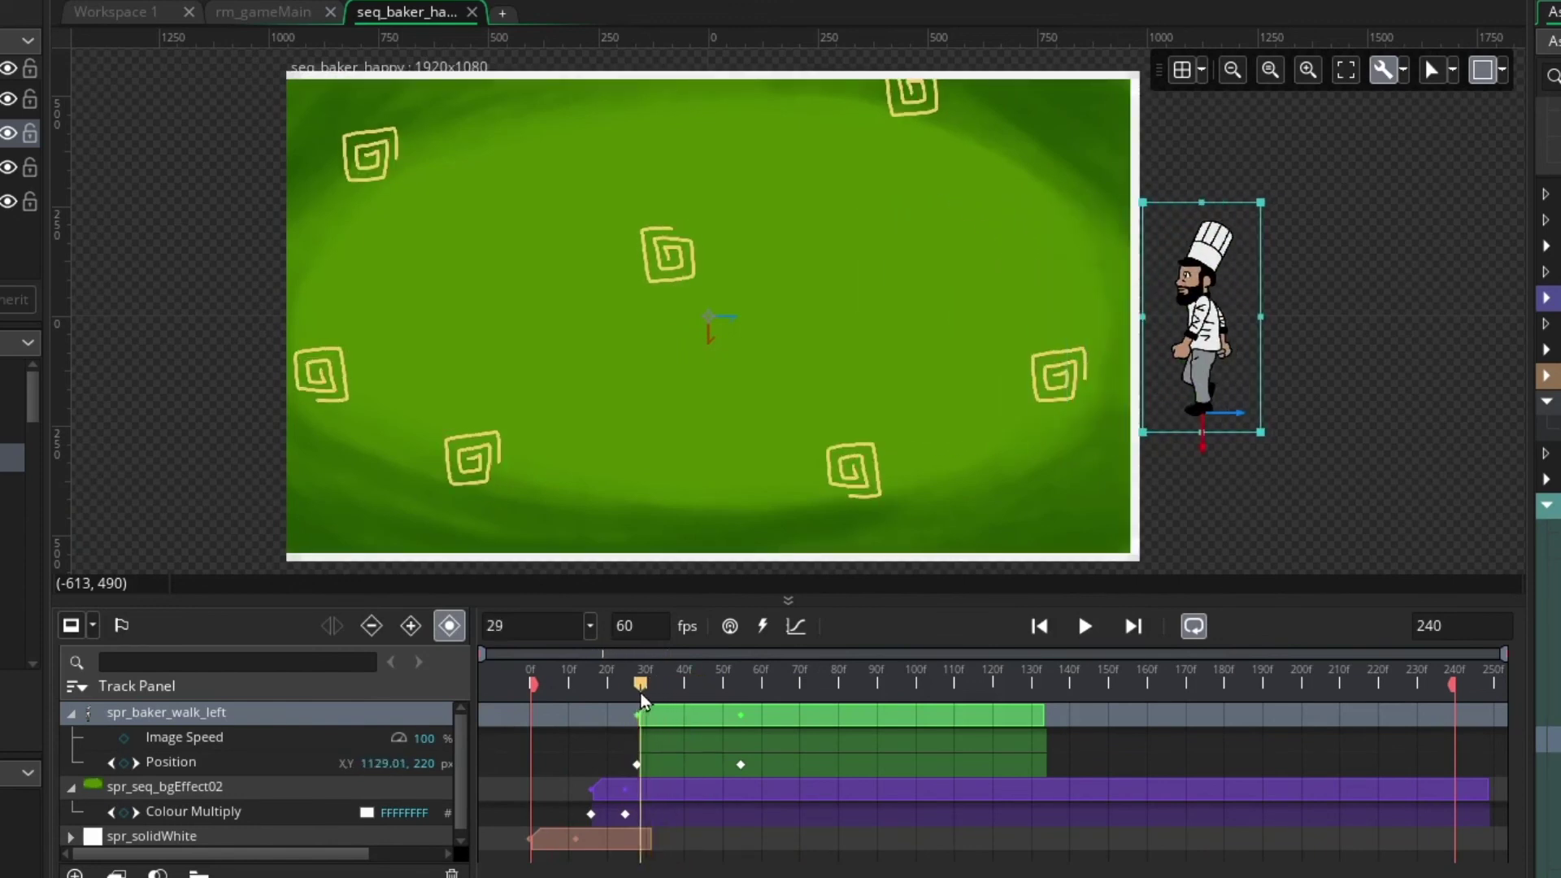
left_click(353, 720, "ctrl")
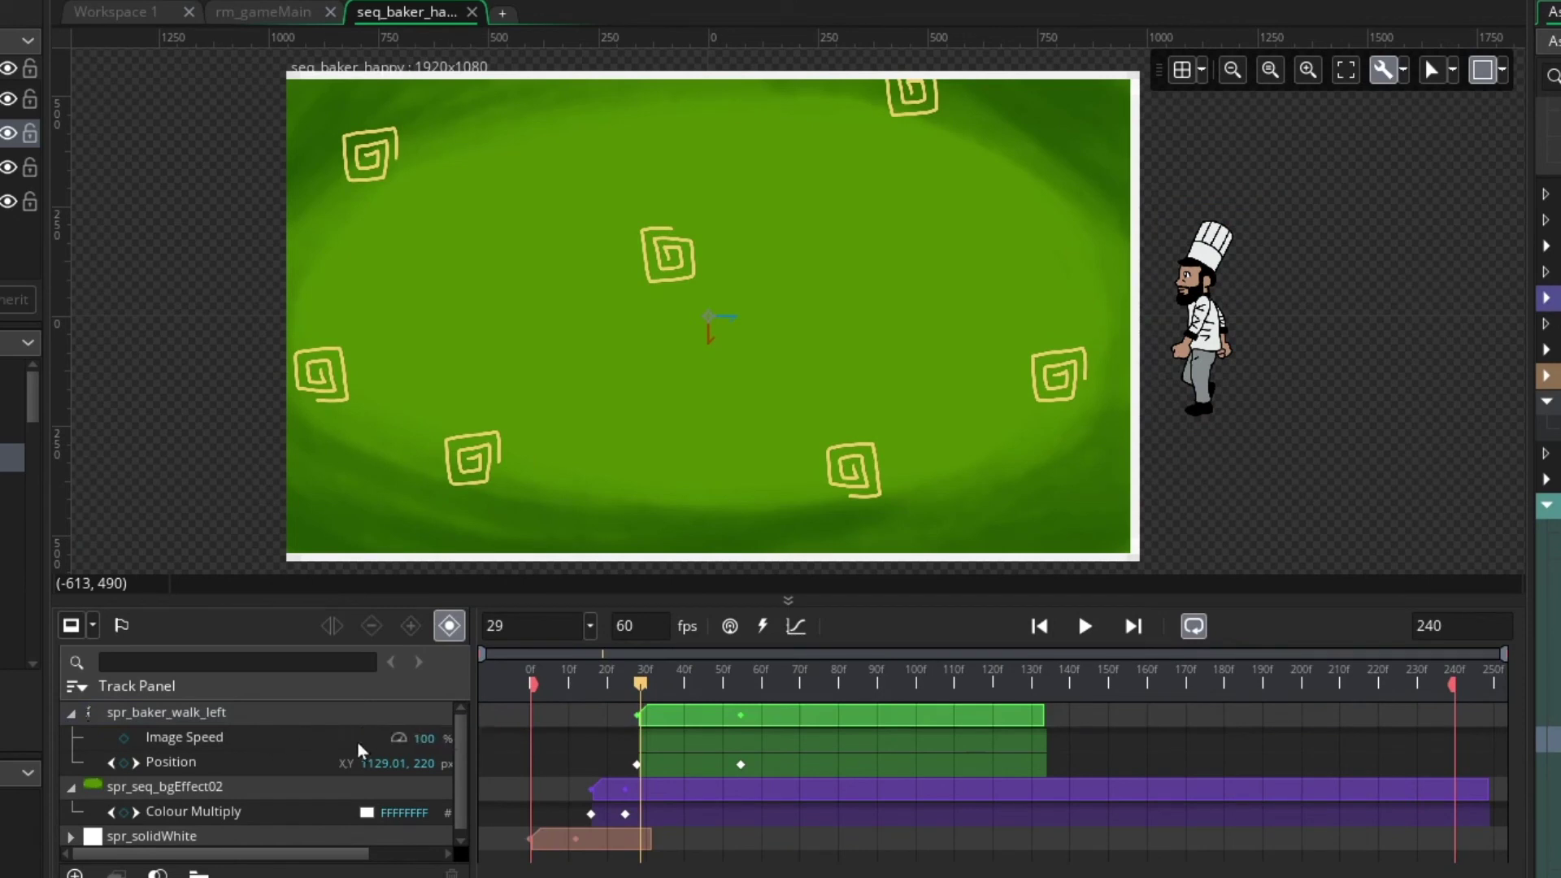
left_click(124, 738)
type("50")
key("Return")
- Play the sequence from the start to check the slower walk cycle
left_click(609, 683)
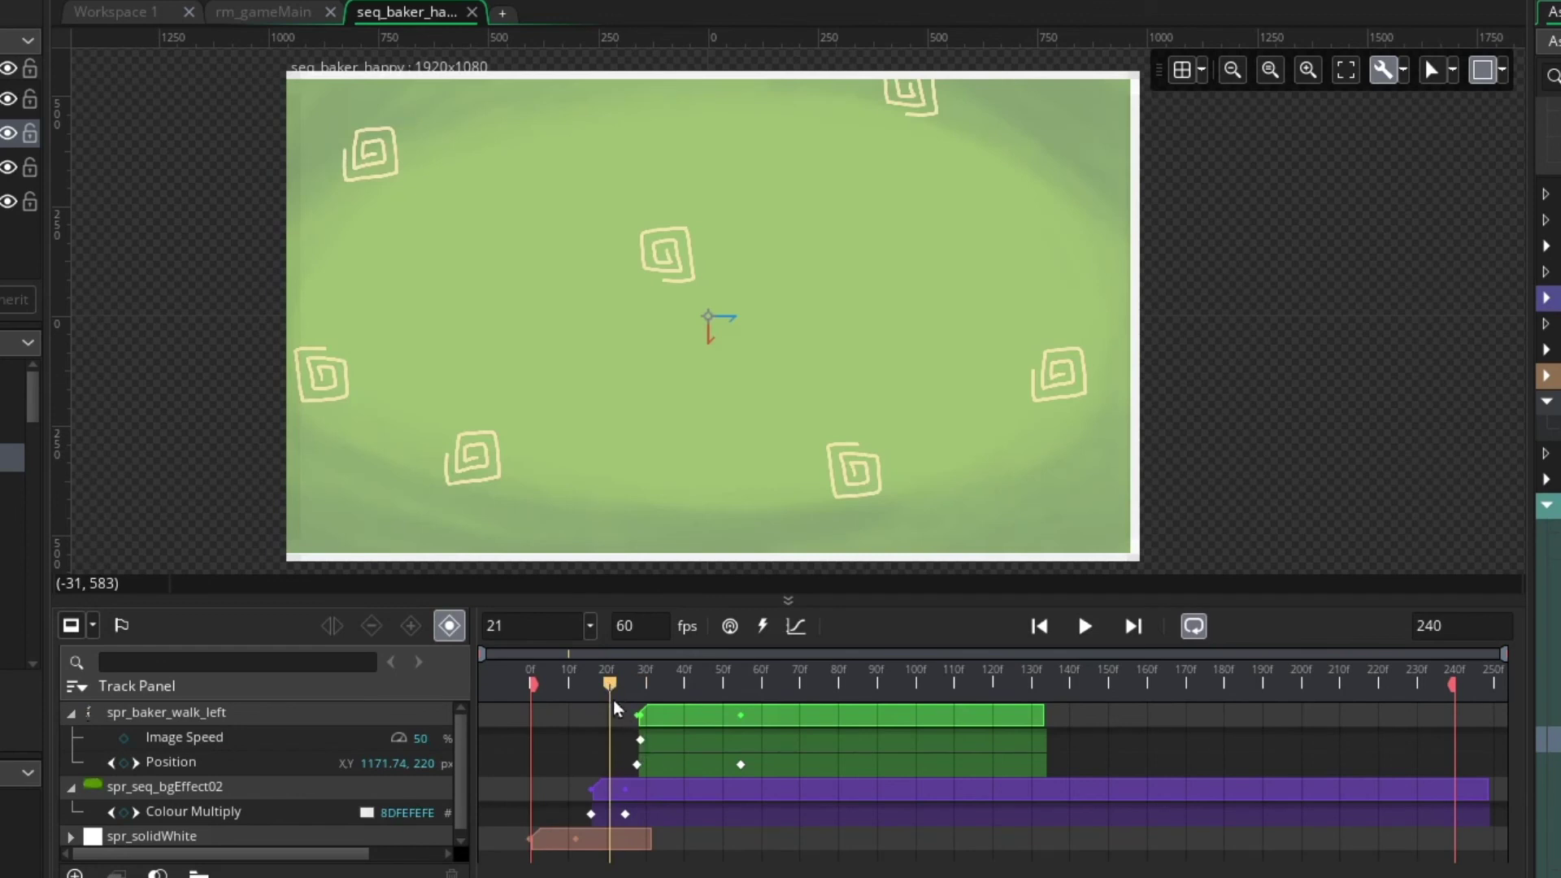
left_click_drag(607, 687, 529, 680)
left_click(1085, 626)
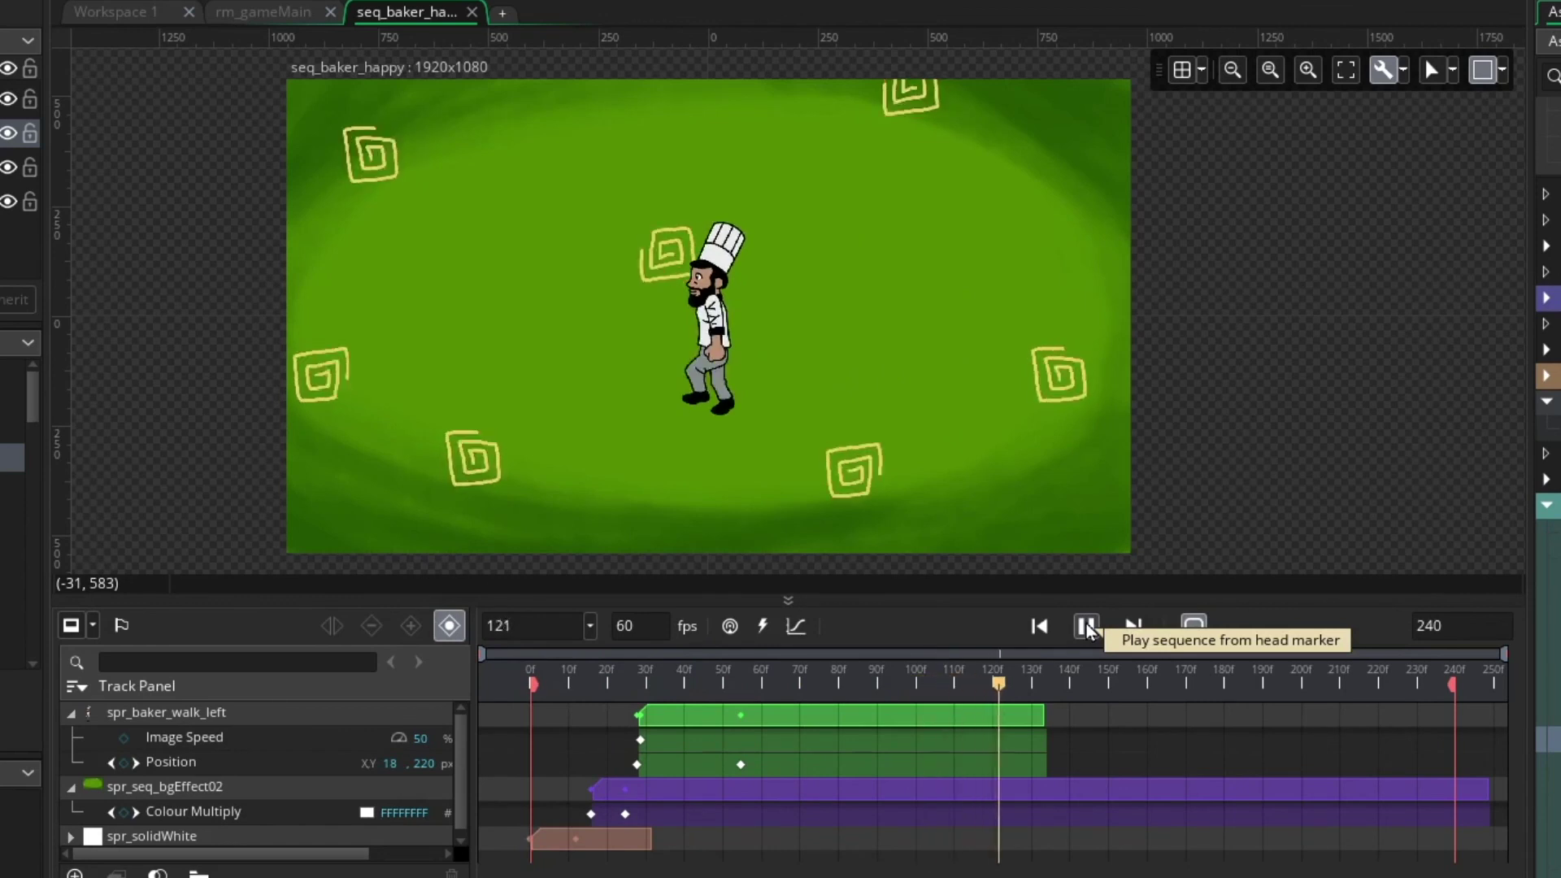
left_click(1087, 626)
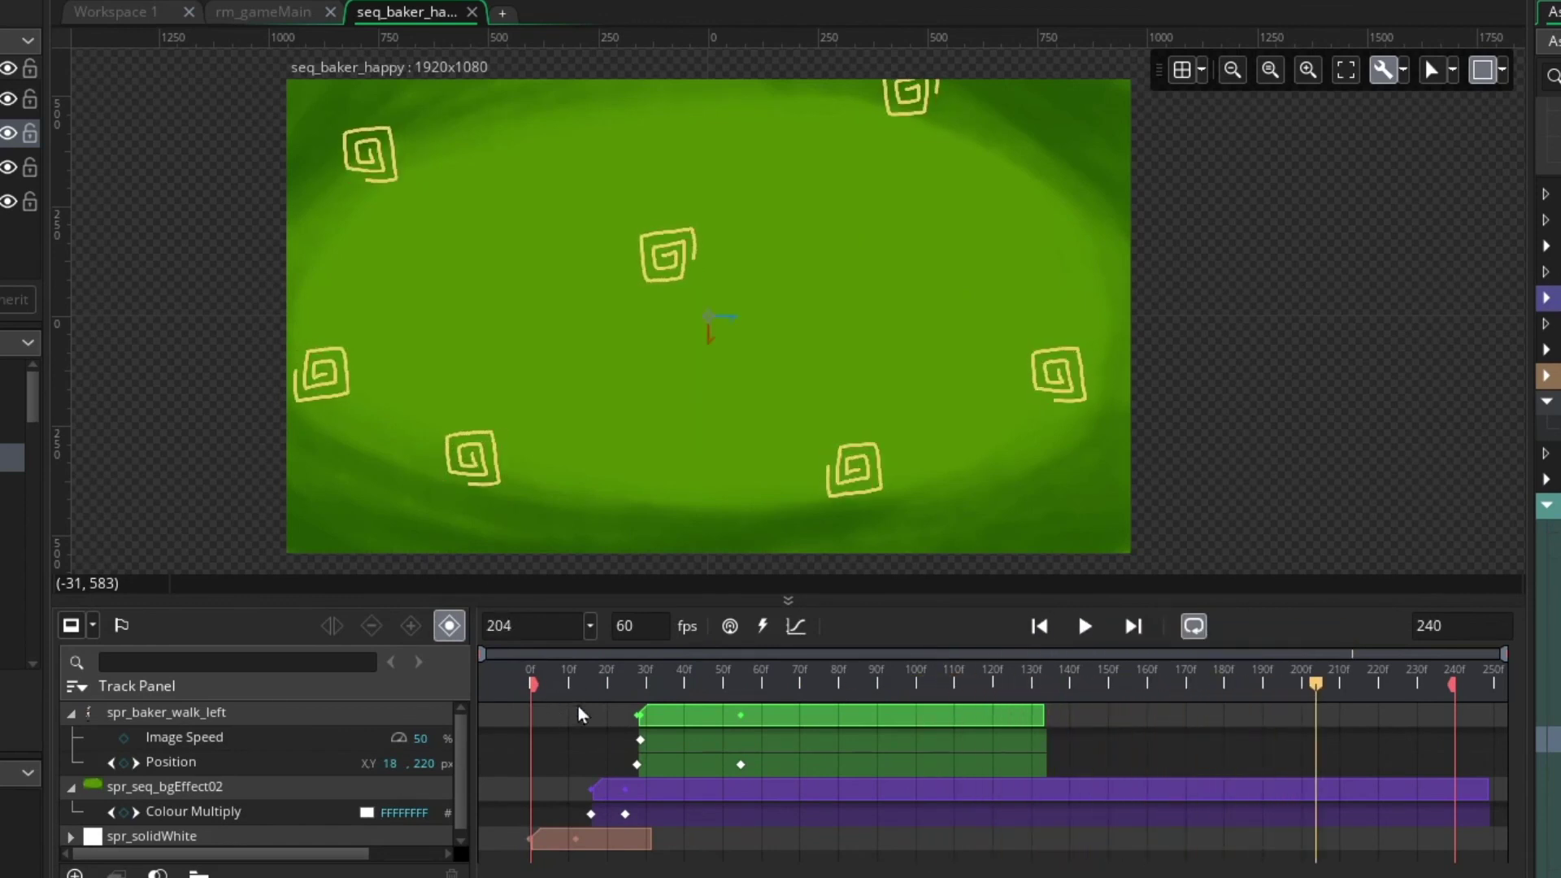
mouse_move(538, 686)
left_mouse_down()
mouse_move(642, 670)
mouse_move(526, 683)
left_mouse_up()
- Change the frame-29 Image Speed keyframe value to 75
left_click_drag(653, 683, 639, 681)
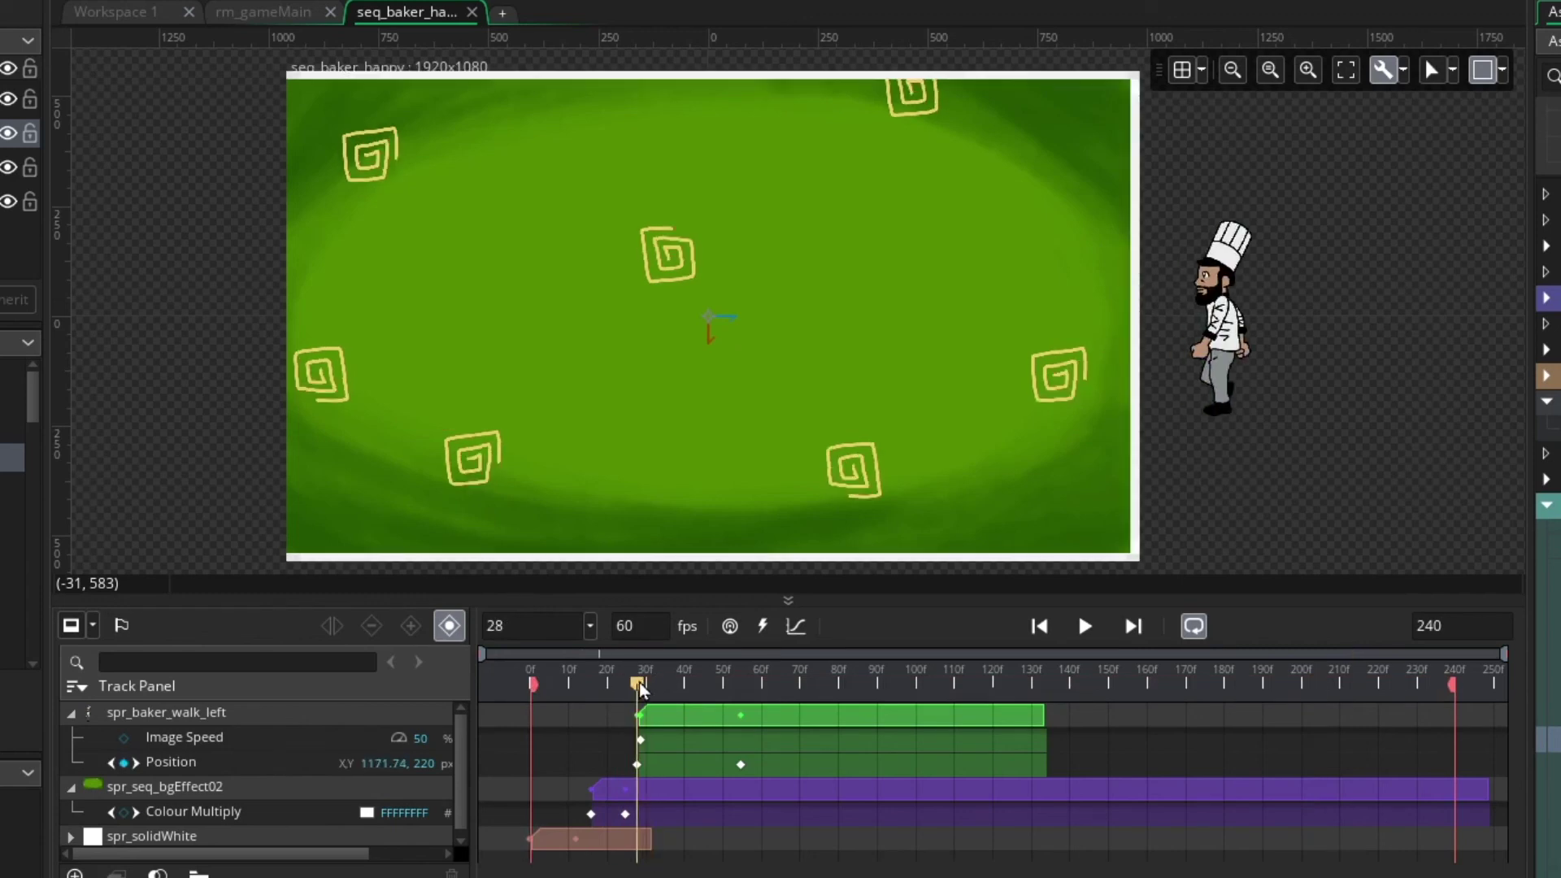
left_click(641, 739)
left_click(420, 738)
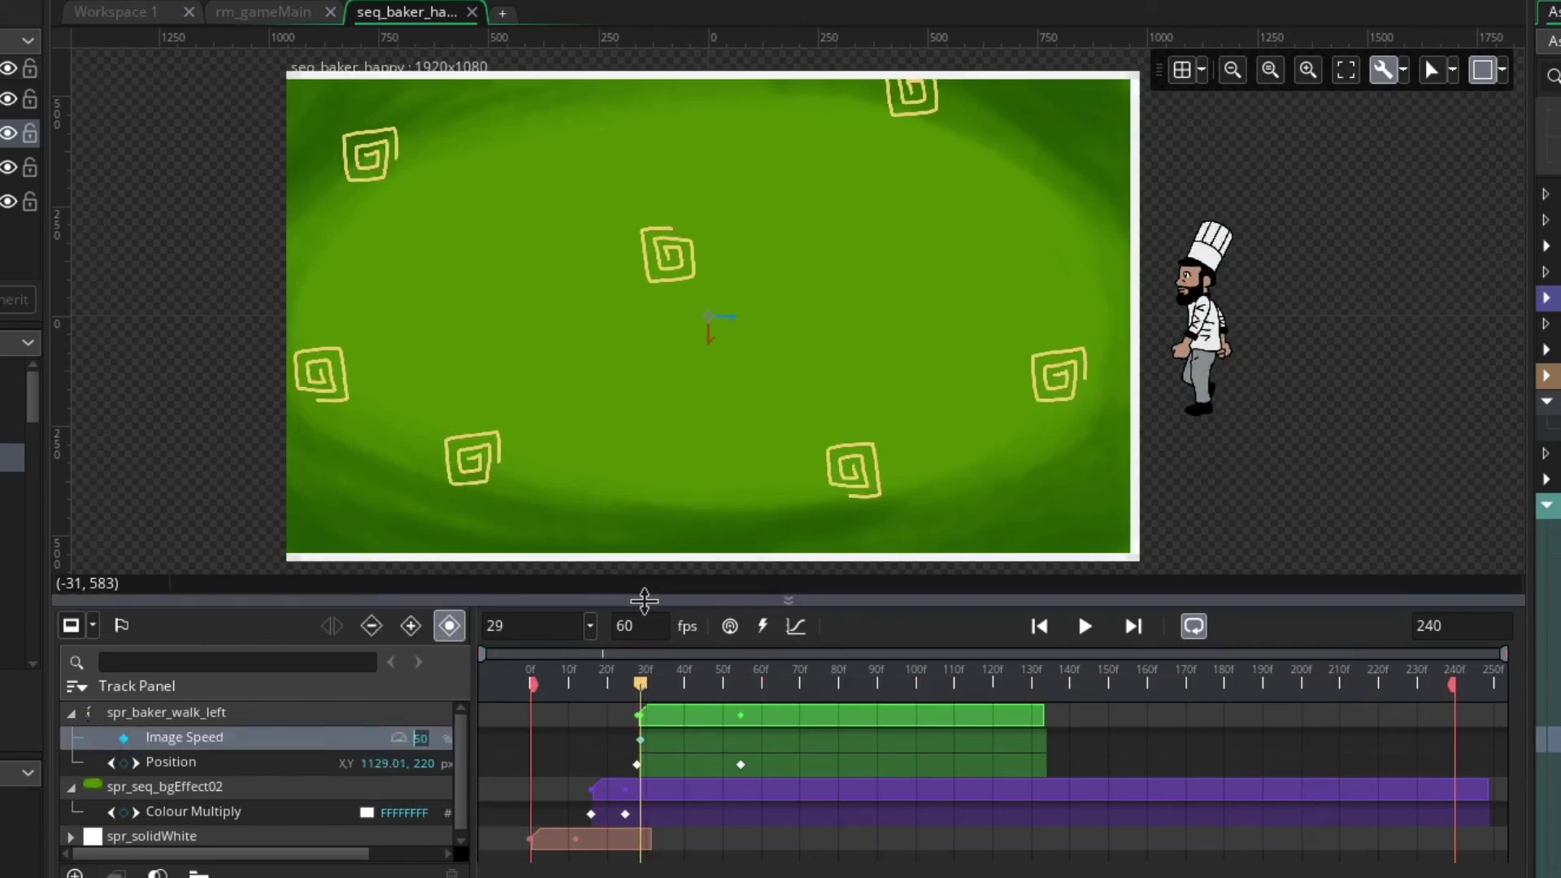
type("75")
left_click(561, 683)
- Play the entrance at 75% and compare it with the walk sprite editor
left_click(1081, 630)
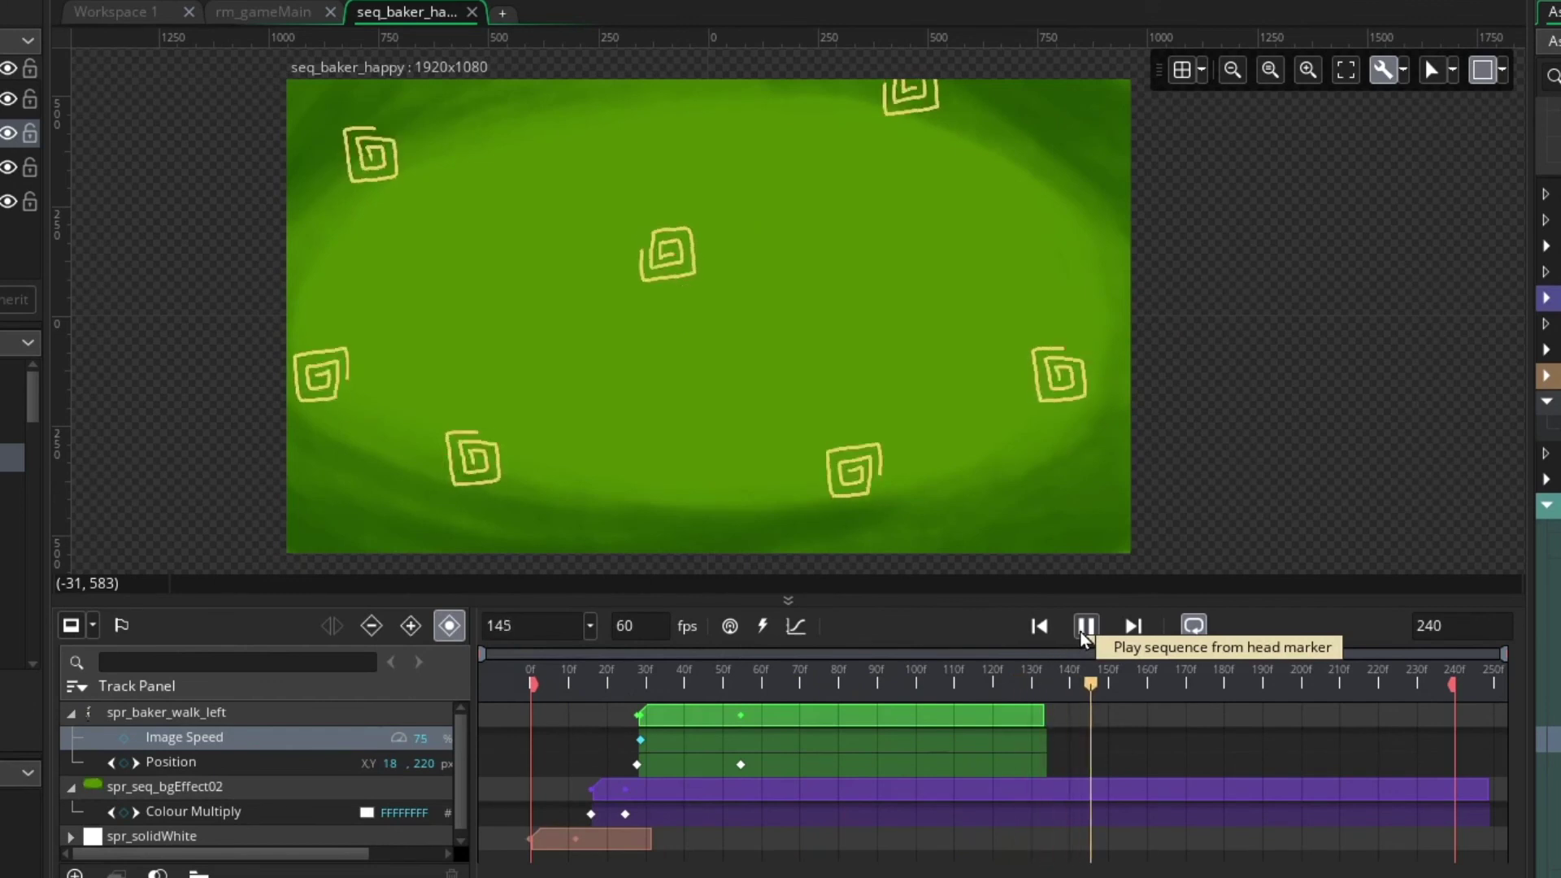
left_click(1085, 626)
left_click(623, 683)
mouse_move(623, 683)
left_mouse_down()
mouse_move(744, 680)
mouse_move(607, 693)
mouse_move(734, 701)
mouse_move(644, 704)
left_mouse_up()
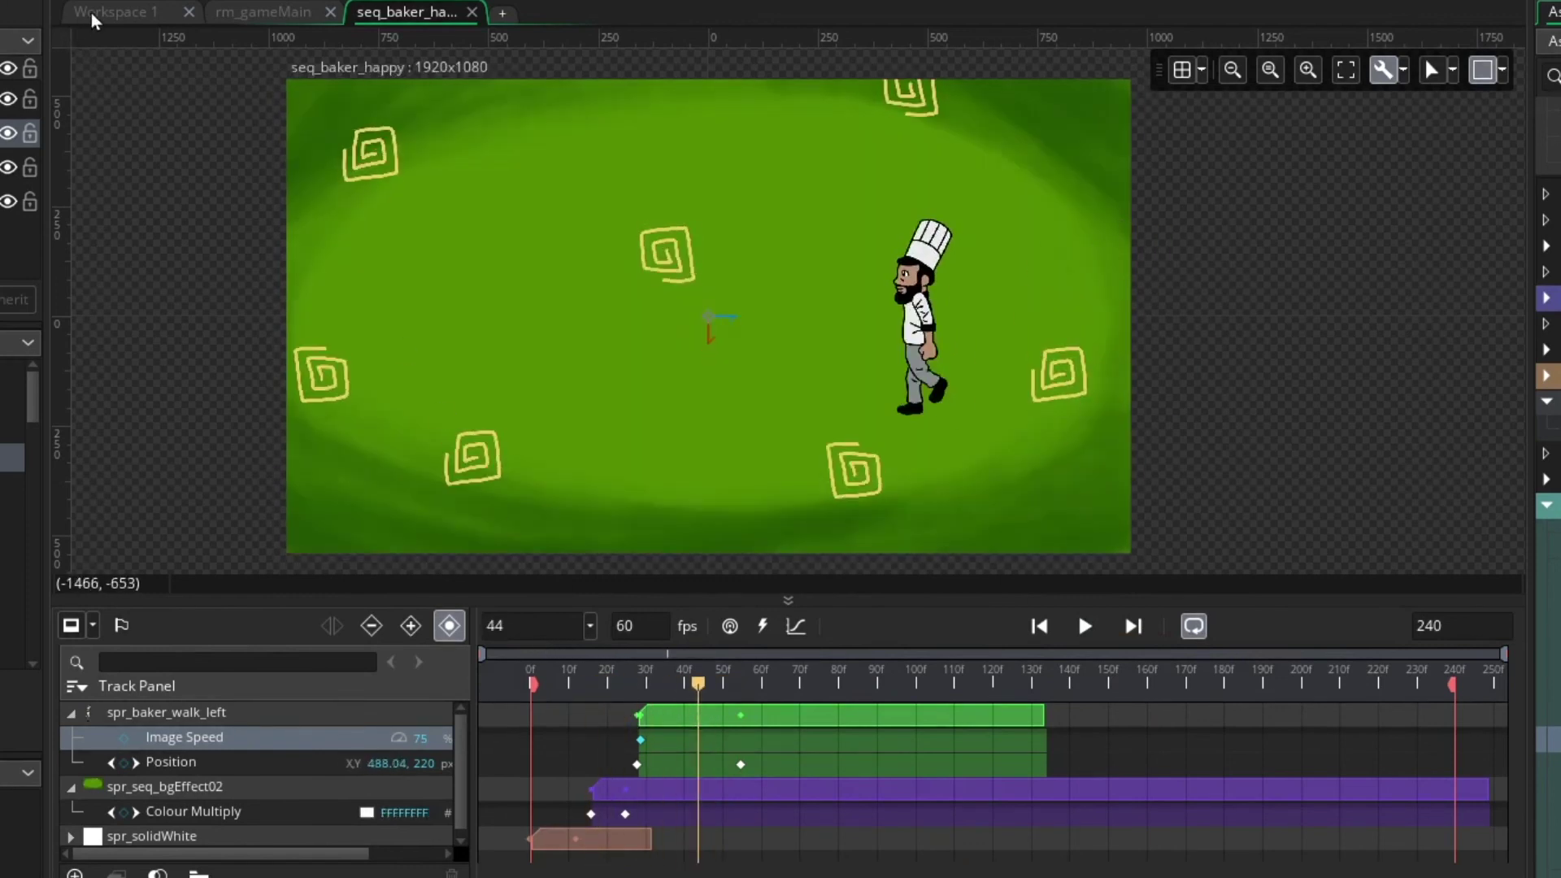
left_click(91, 12)
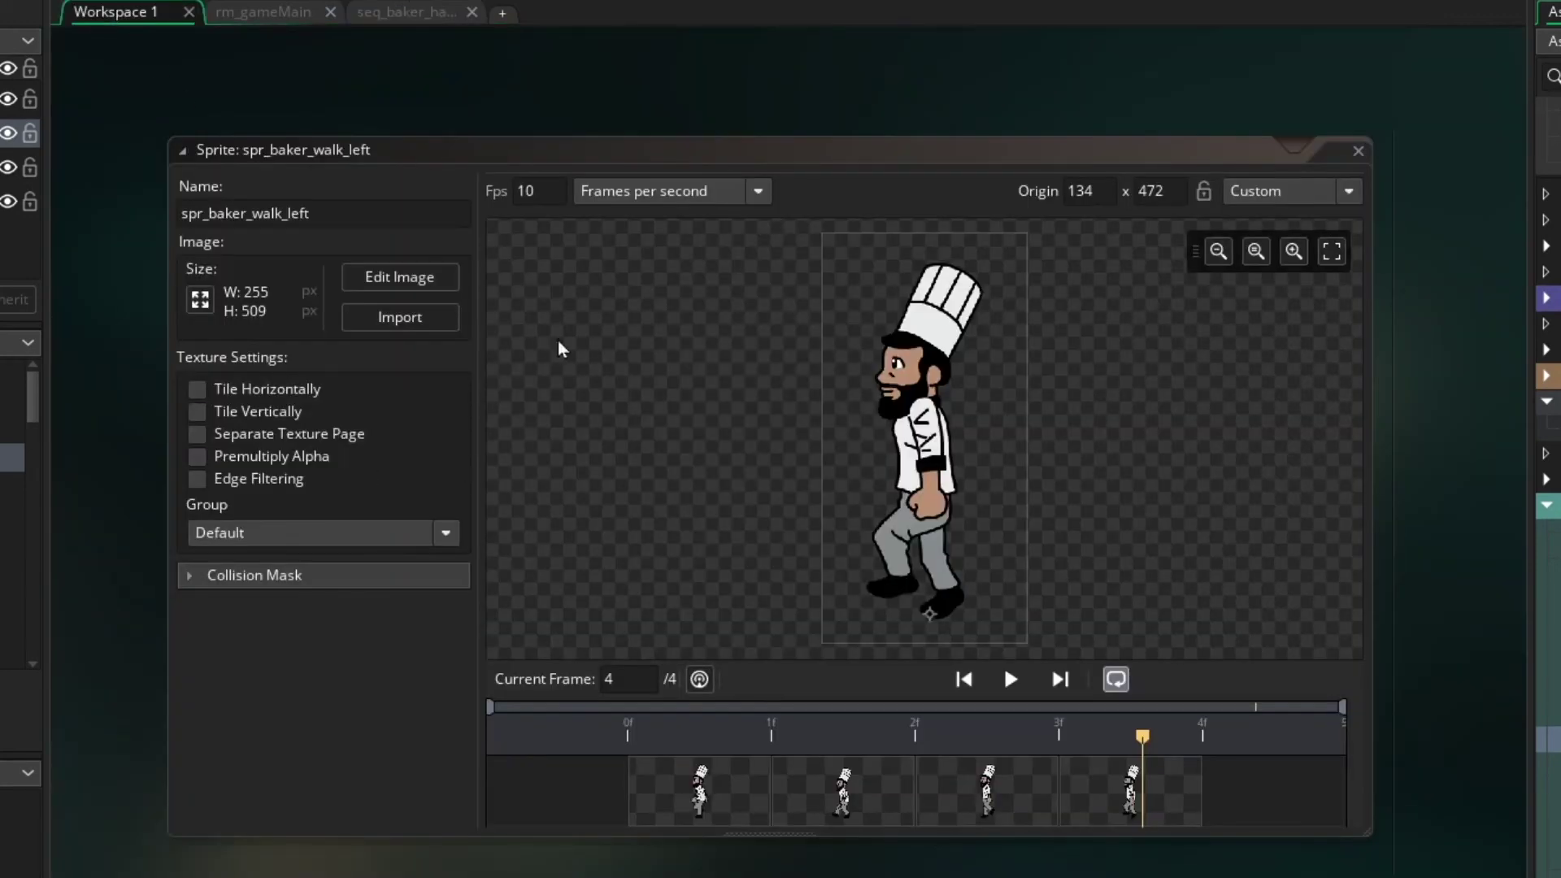
left_click(406, 12)
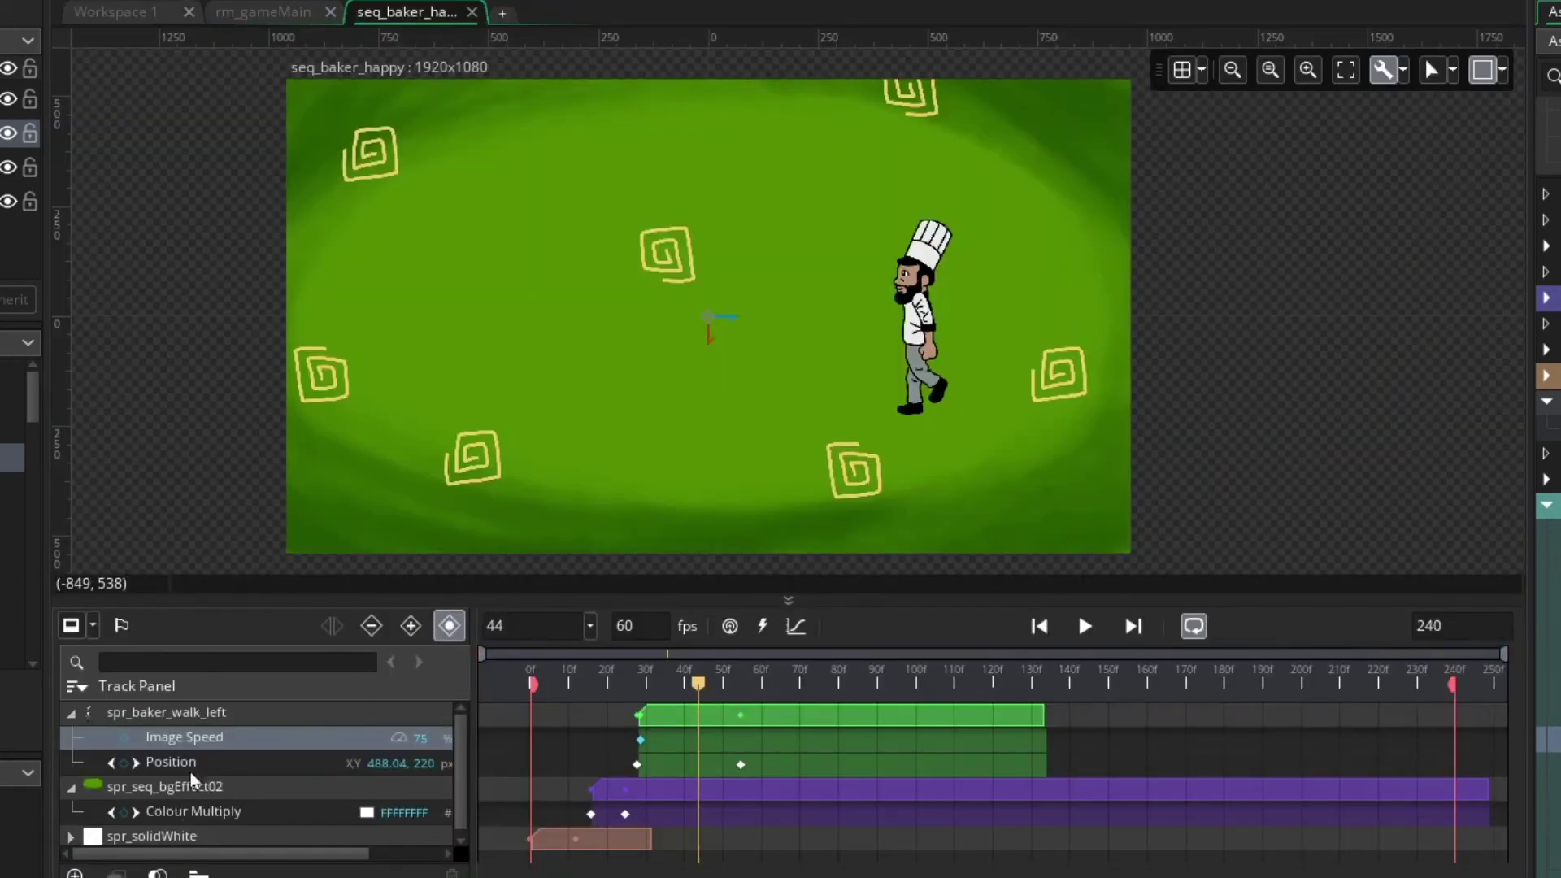